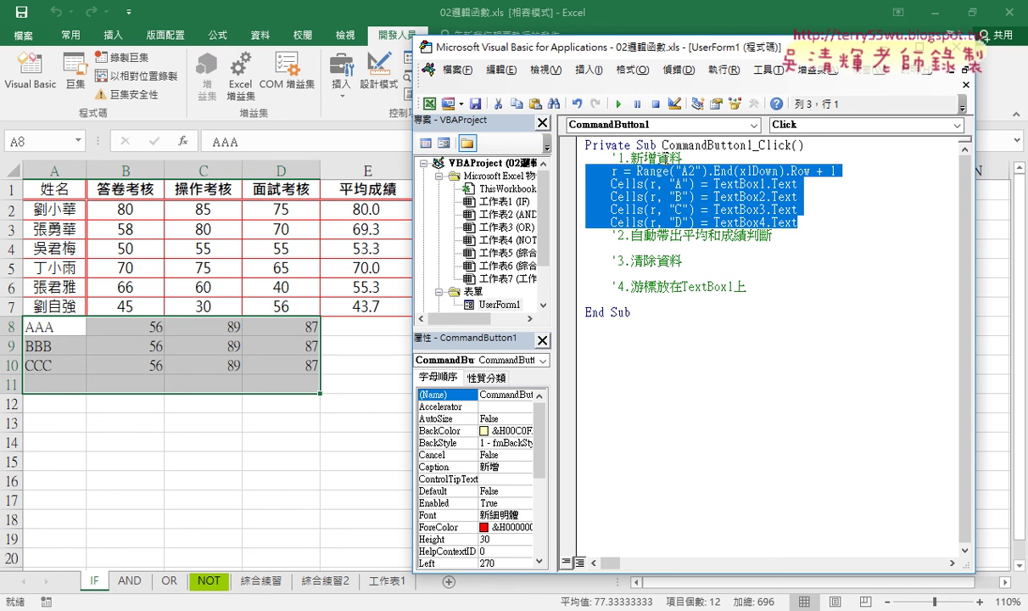
# Highlight the four numbered comments: add data, average and grade, clear data, refocus TextBox1.
pyautogui.moveTo(681, 158); pyautogui.dragTo(610, 158)
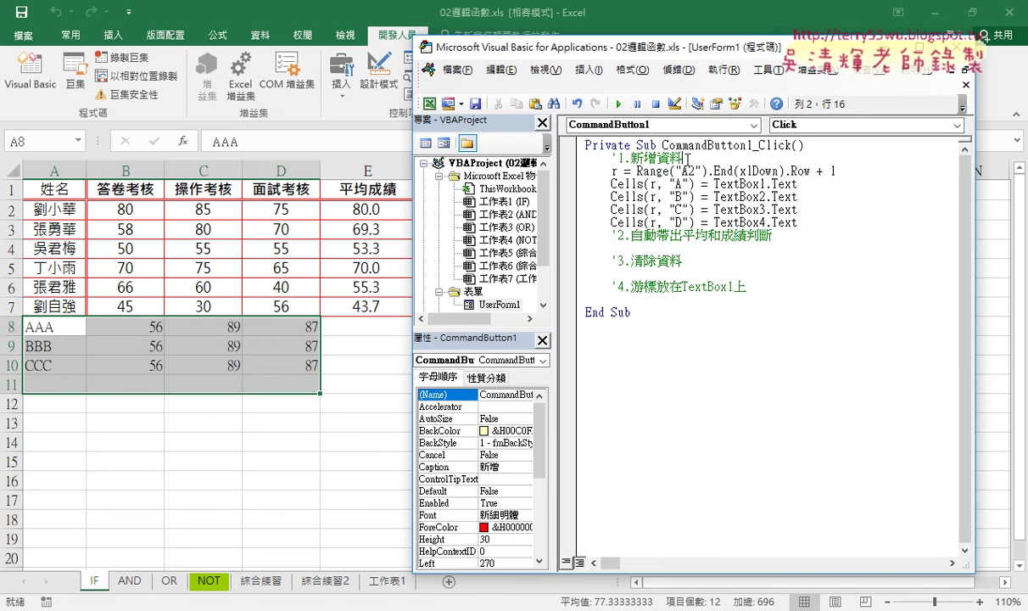
pyautogui.moveTo(771, 235); pyautogui.dragTo(608, 235)
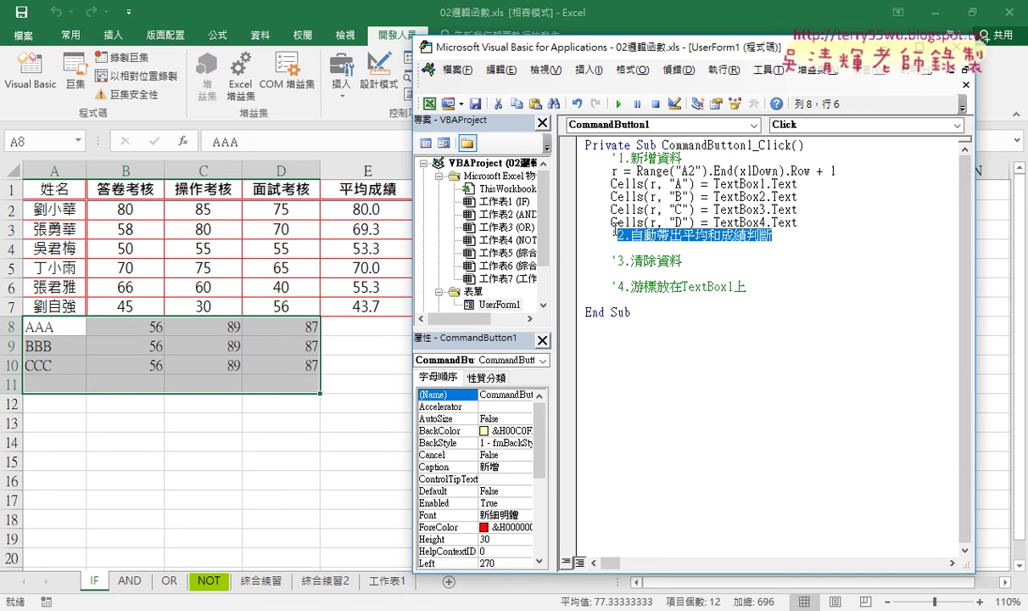
pyautogui.moveTo(682, 260); pyautogui.dragTo(611, 261)
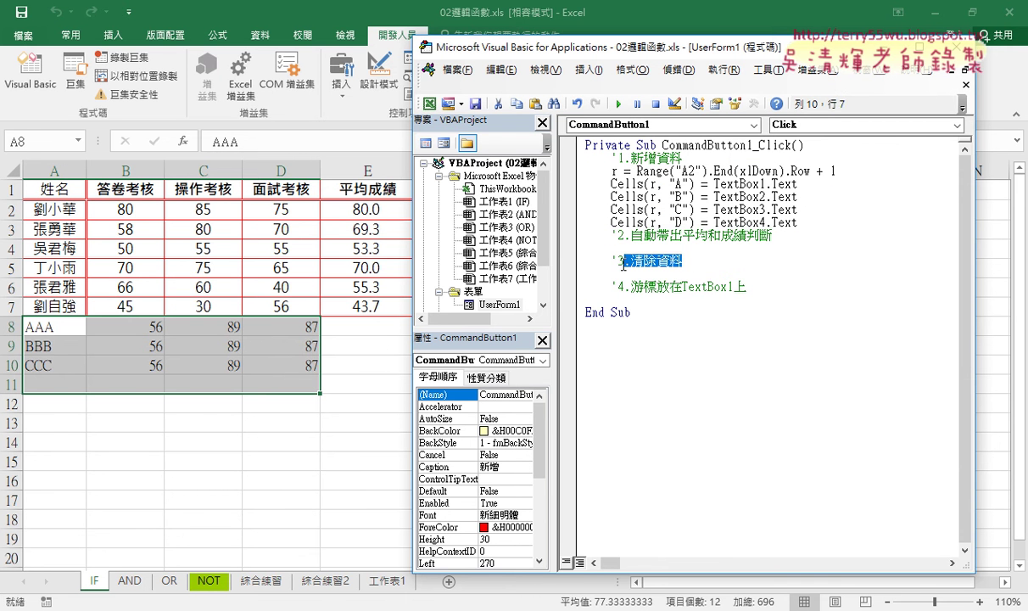
pyautogui.moveTo(746, 286); pyautogui.dragTo(610, 287)
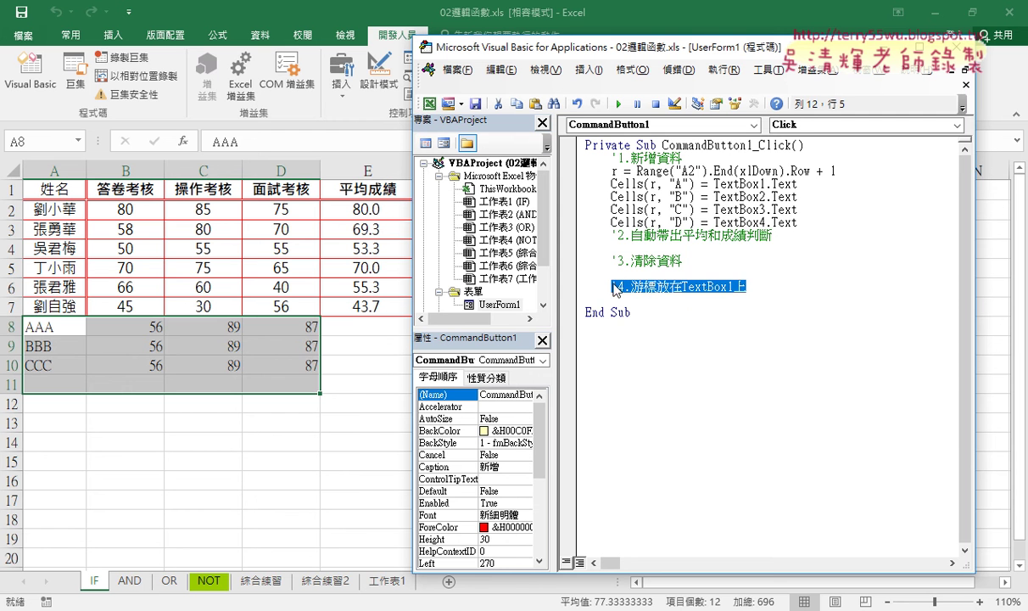
pyautogui.press('Up')
pyautogui.press('Up')
pyautogui.press('Up')
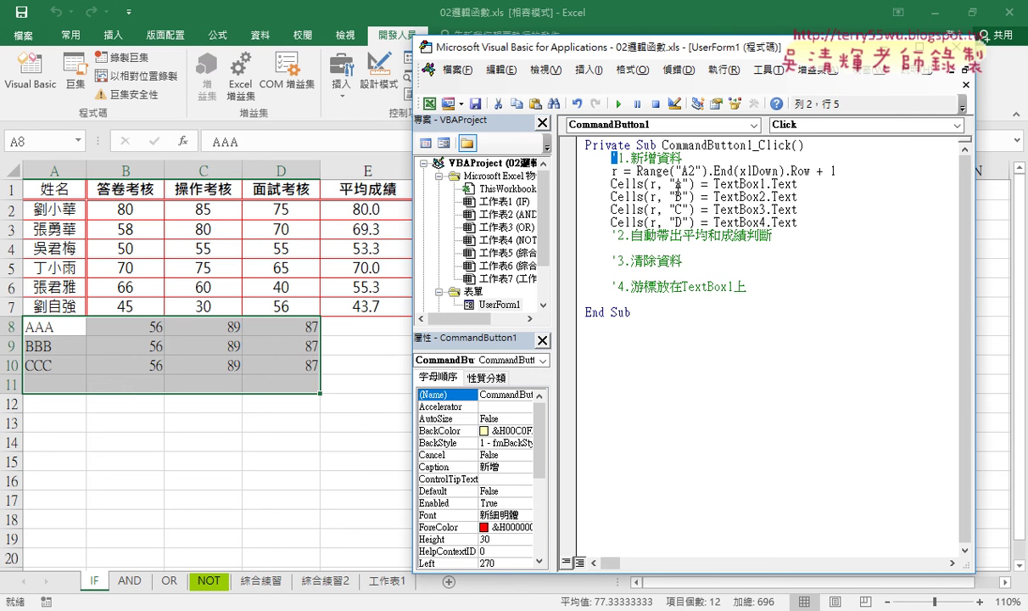
# Mark the five lines writing TextBox1–4 into the new row, then go to the blank line under step two.
pyautogui.moveTo(797, 222); pyautogui.dragTo(586, 170)
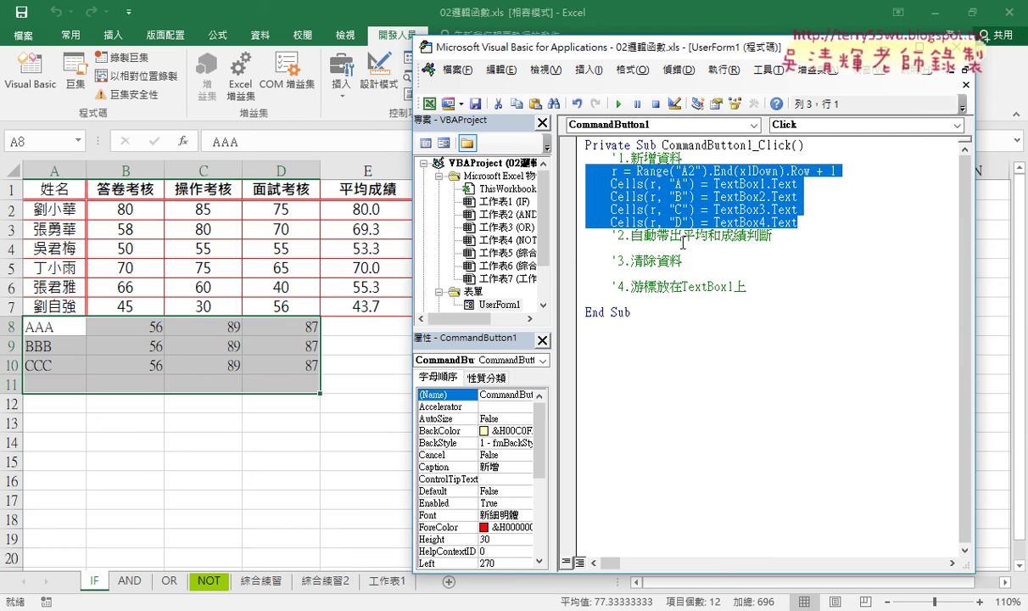
pyautogui.click(647, 250)
pyautogui.hotkey('shift', 'Home')
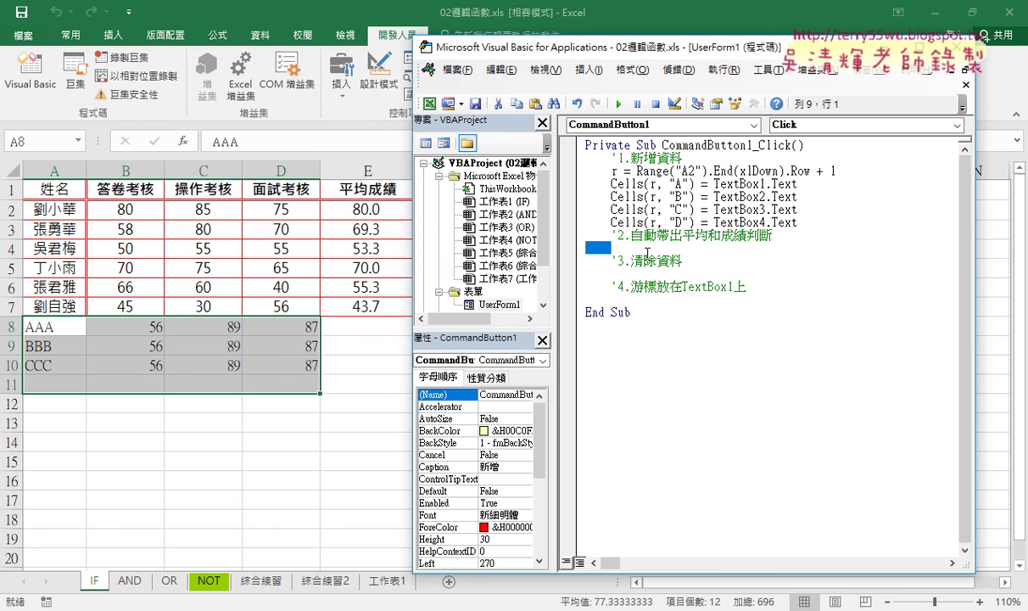
# Clear test rows A8:D10, then reopen the click code narrowed so columns F–G stay visible.
pyautogui.moveTo(50, 327); pyautogui.dragTo(296, 366)
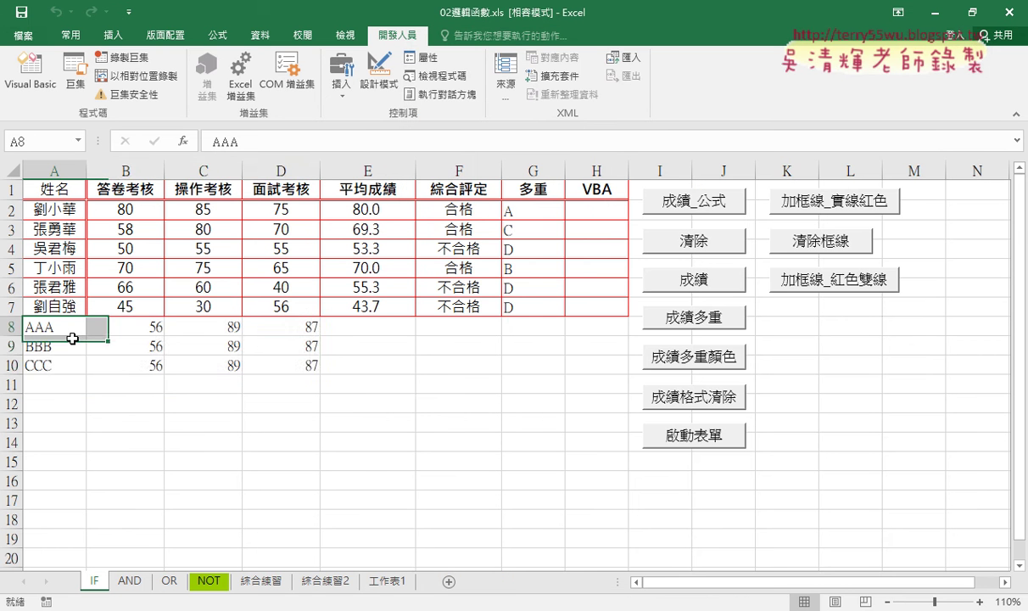
pyautogui.press('Delete')
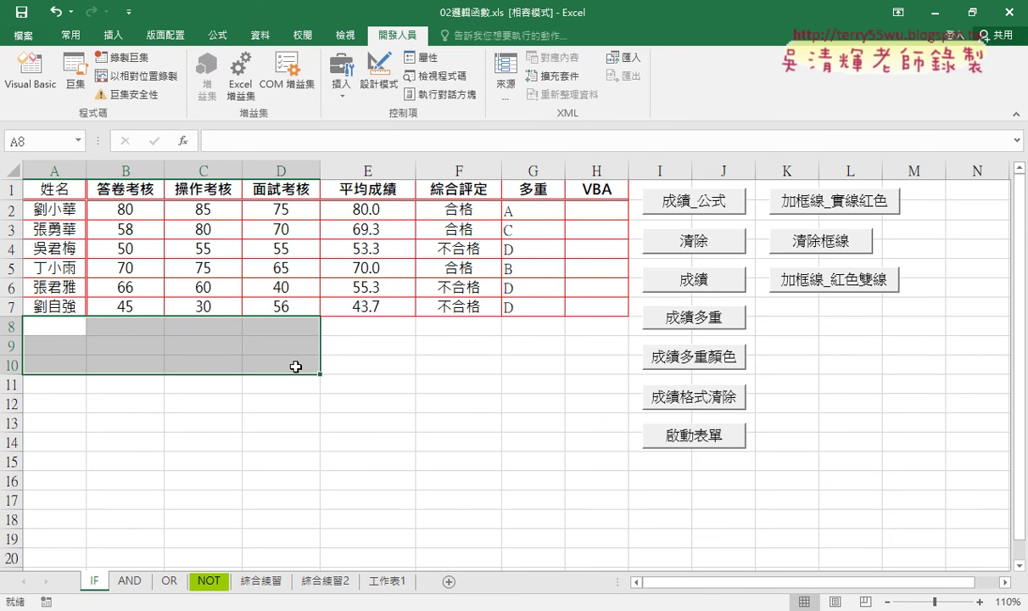
pyautogui.click(30, 72)
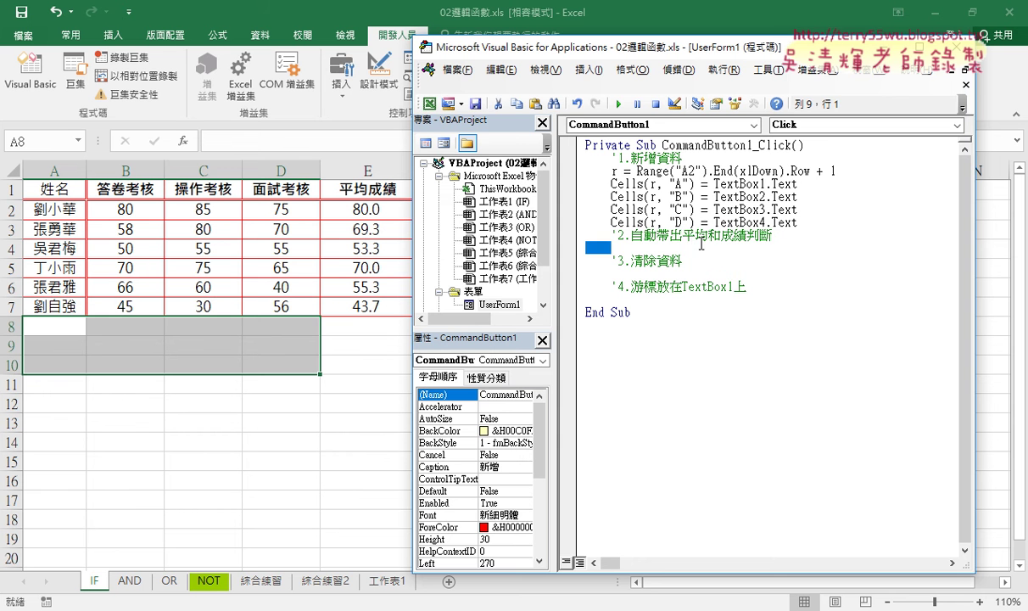
pyautogui.click(692, 249)
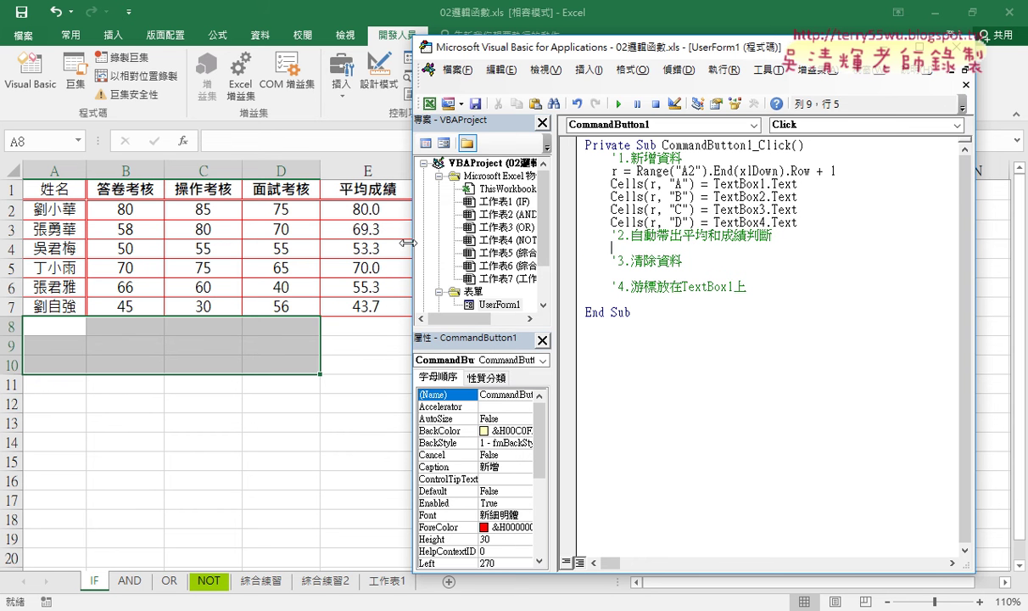
pyautogui.moveTo(413, 241); pyautogui.dragTo(551, 241)
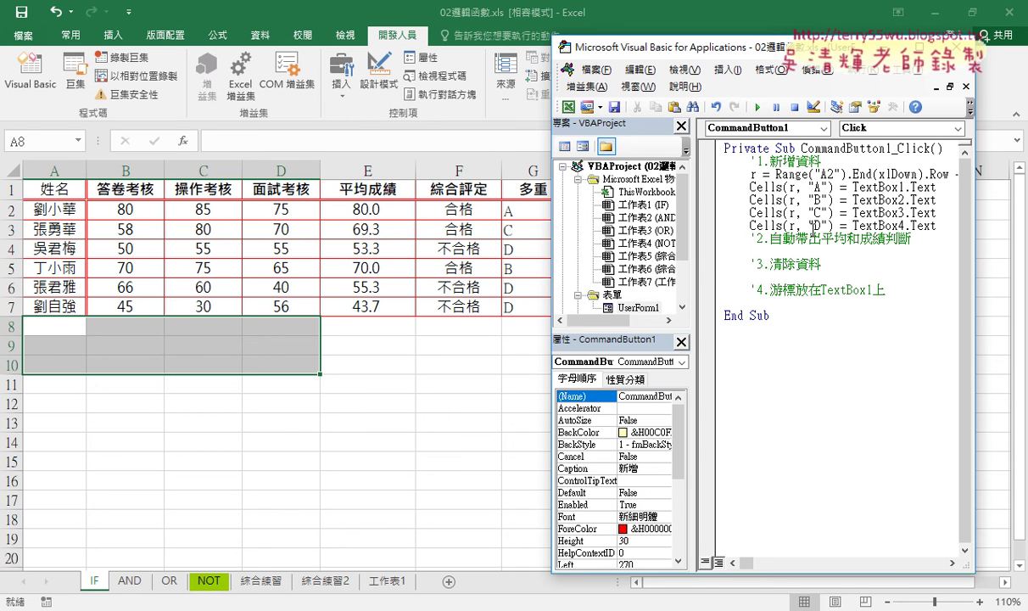
# Add a Cells(r, "E") = "" line under step two, then check E7's =AVERAGE(B7:D7) formula.
pyautogui.moveTo(846, 225)
pyautogui.mouseDown()
pyautogui.moveTo(751, 226)
pyautogui.moveTo(750, 251)
pyautogui.mouseUp()
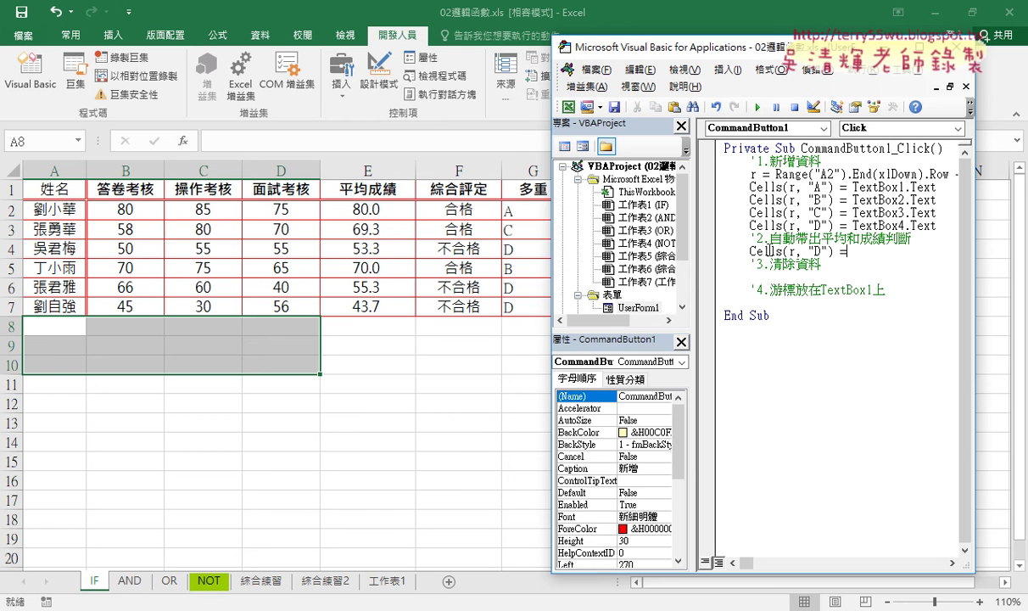
pyautogui.doubleClick(819, 251)
pyautogui.write('E')
pyautogui.click(870, 252)
pyautogui.write('""')
pyautogui.hotkey('shift', 'Left')
pyautogui.hotkey('shift', 'Left')
pyautogui.click(364, 307)
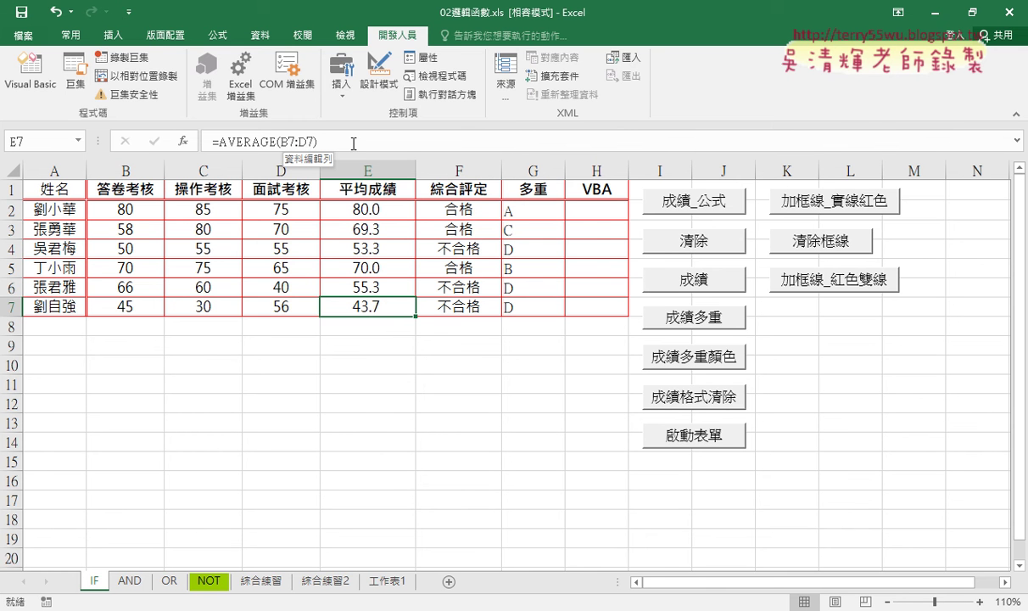
# Copy E7's =AVERAGE(B7:D7) formula text from the formula bar without changing the cell.
pyautogui.click(215, 141)
pyautogui.rightClick(254, 144)
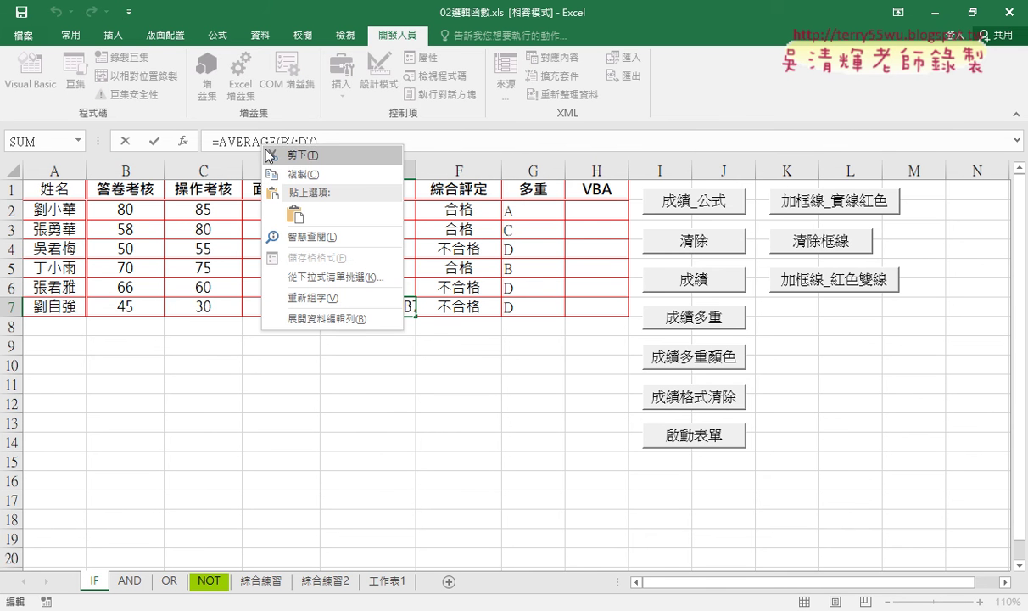
pyautogui.click(280, 172)
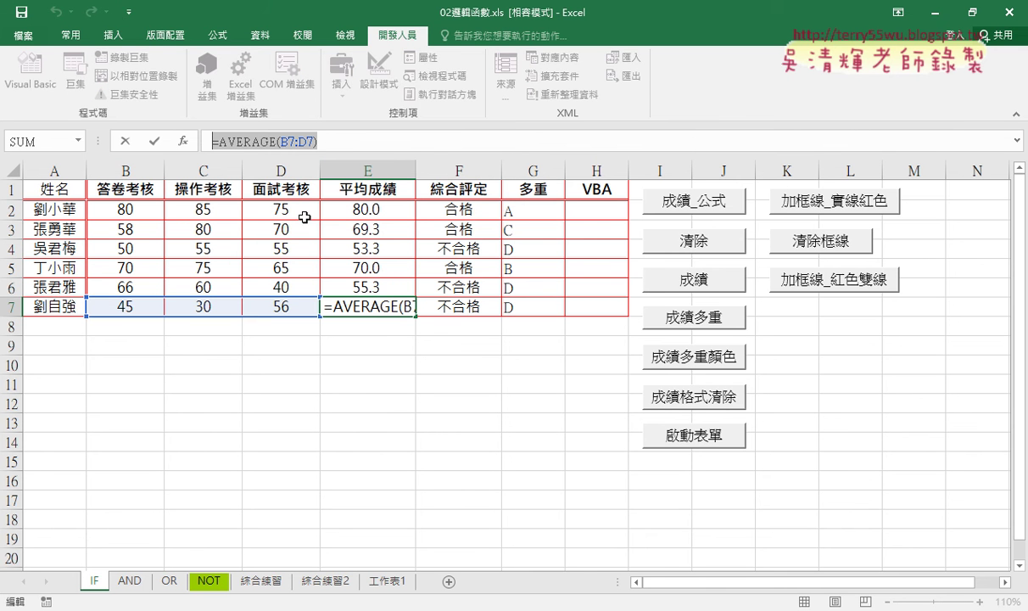
pyautogui.click(126, 138)
# Paste =AVERAGE(B7:D7) between the quotes of the Cells(r, "E") line.
pyautogui.click(48, 87)
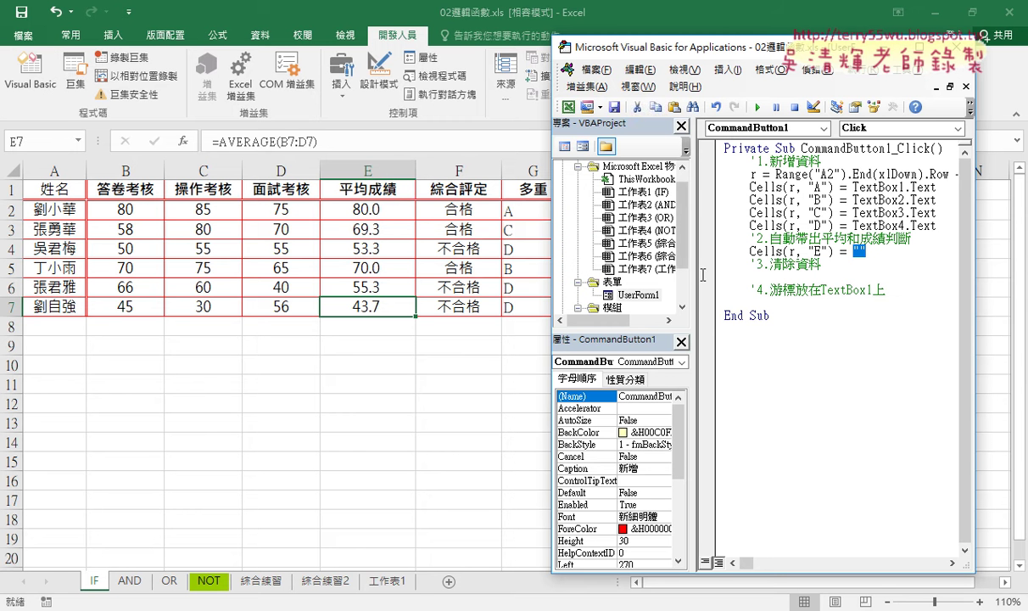
pyautogui.click(860, 252)
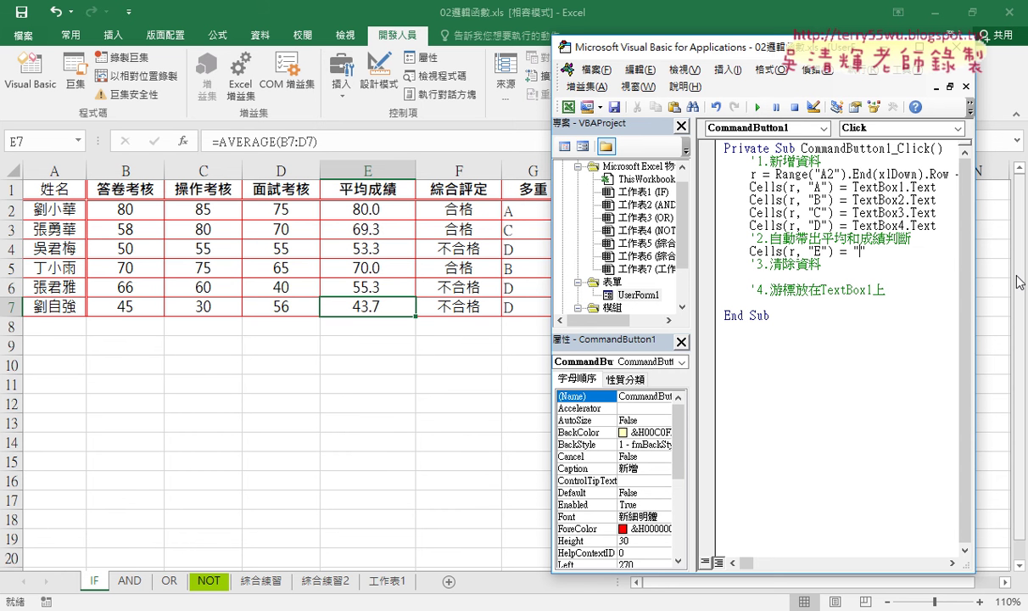
pyautogui.write('=AVERAGE(B7:D7)')
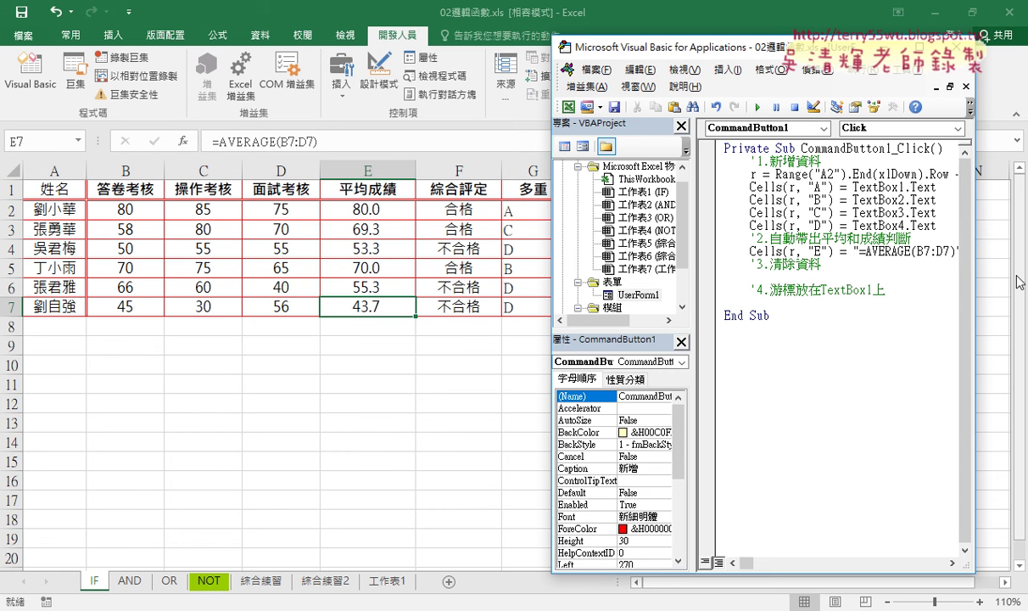
pyautogui.moveTo(1019, 283)
pyautogui.mouseDown()
pyautogui.moveTo(977, 295)
pyautogui.moveTo(1003, 295)
pyautogui.mouseUp()
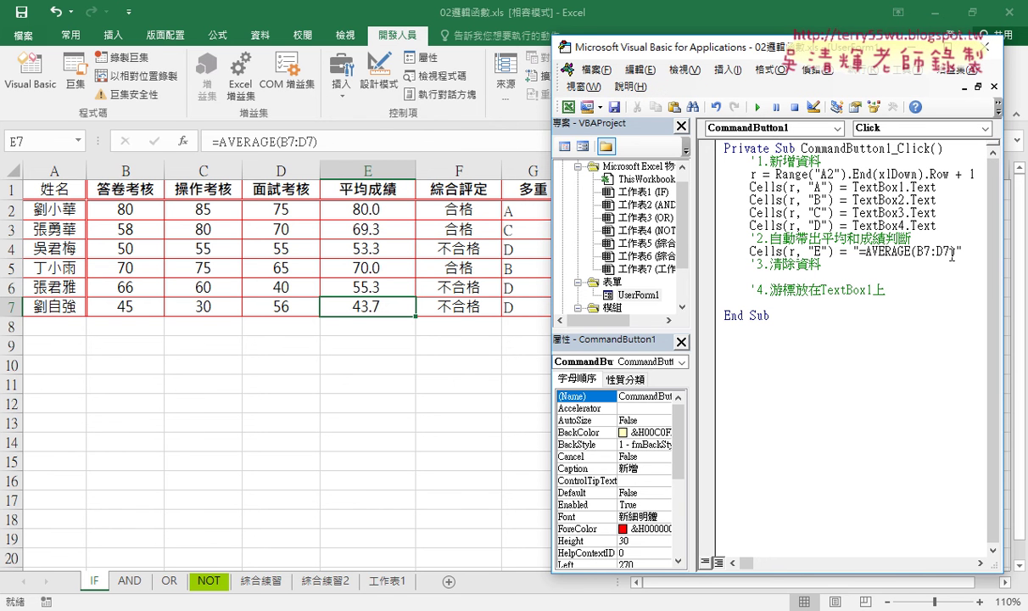
pyautogui.moveTo(955, 251); pyautogui.dragTo(859, 251)
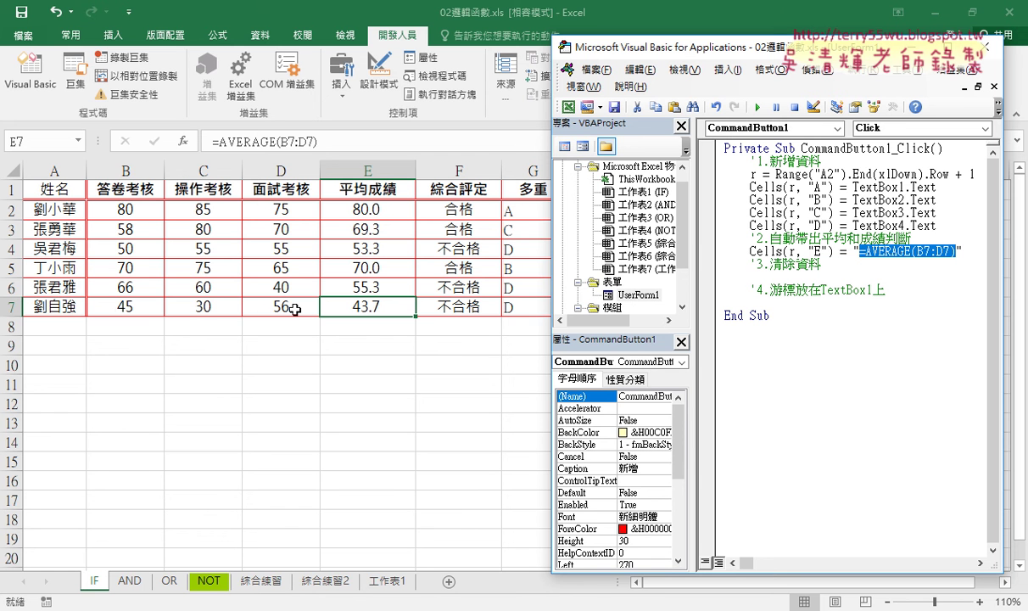
pyautogui.click(889, 250)
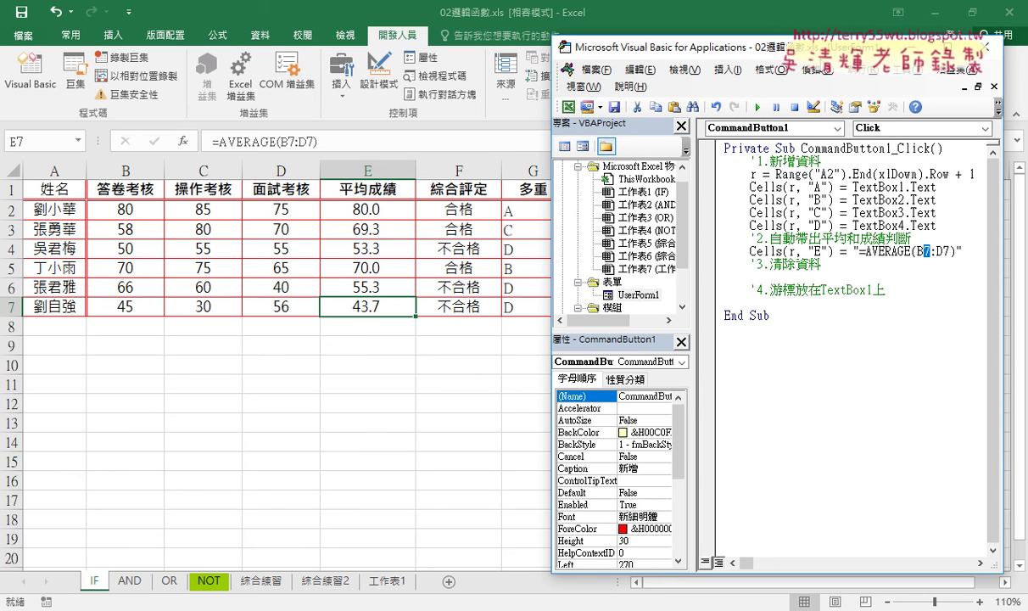
# Replace the 7 after B with " & r & " in the AVERAGE formula.
pyautogui.moveTo(798, 49); pyautogui.dragTo(761, 38)
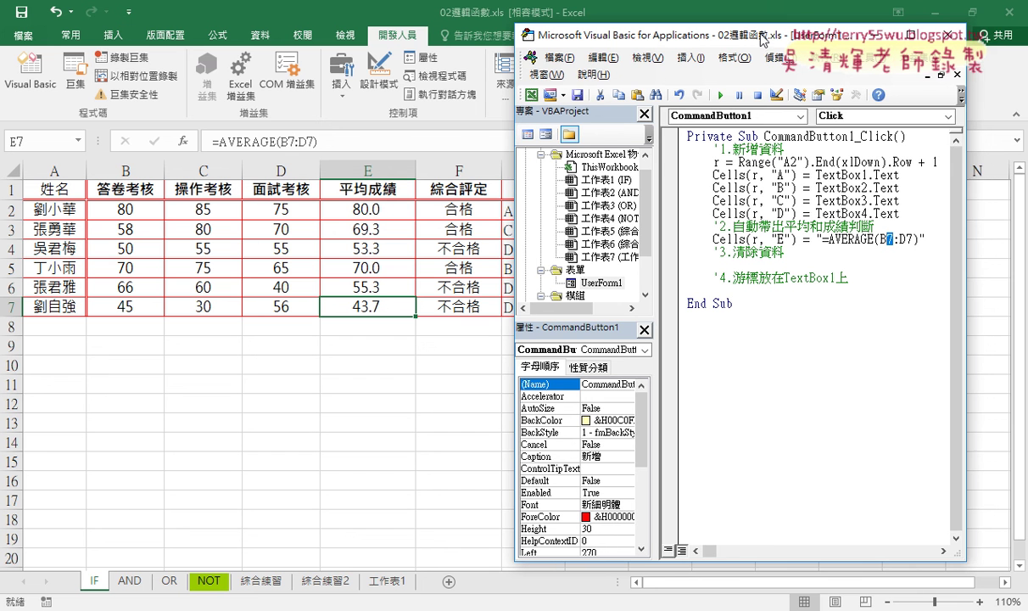
pyautogui.moveTo(967, 262); pyautogui.dragTo(996, 263)
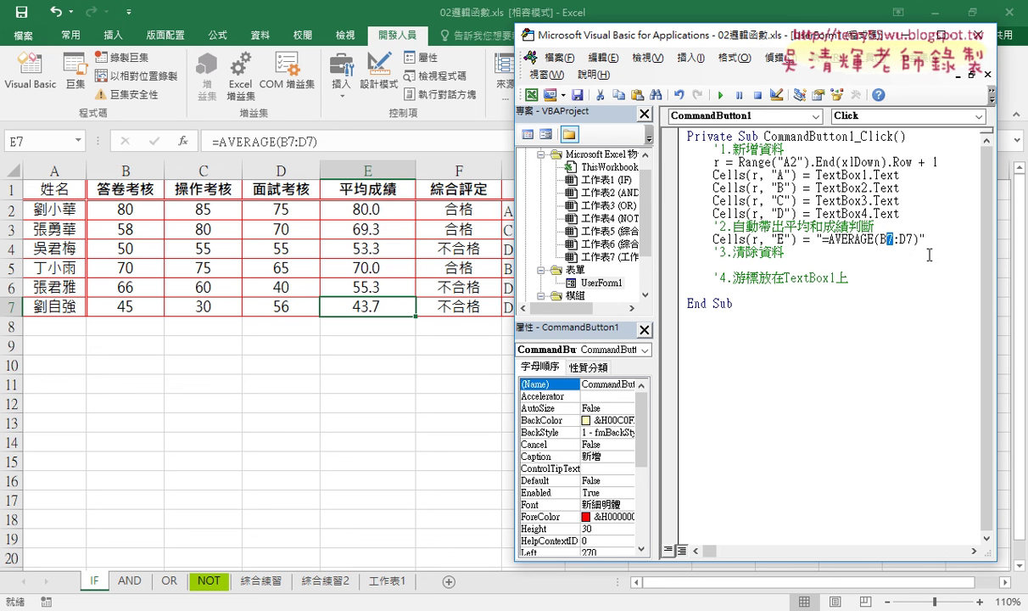
pyautogui.click(895, 239)
pyautogui.moveTo(895, 239); pyautogui.dragTo(887, 240)
pyautogui.write('""')
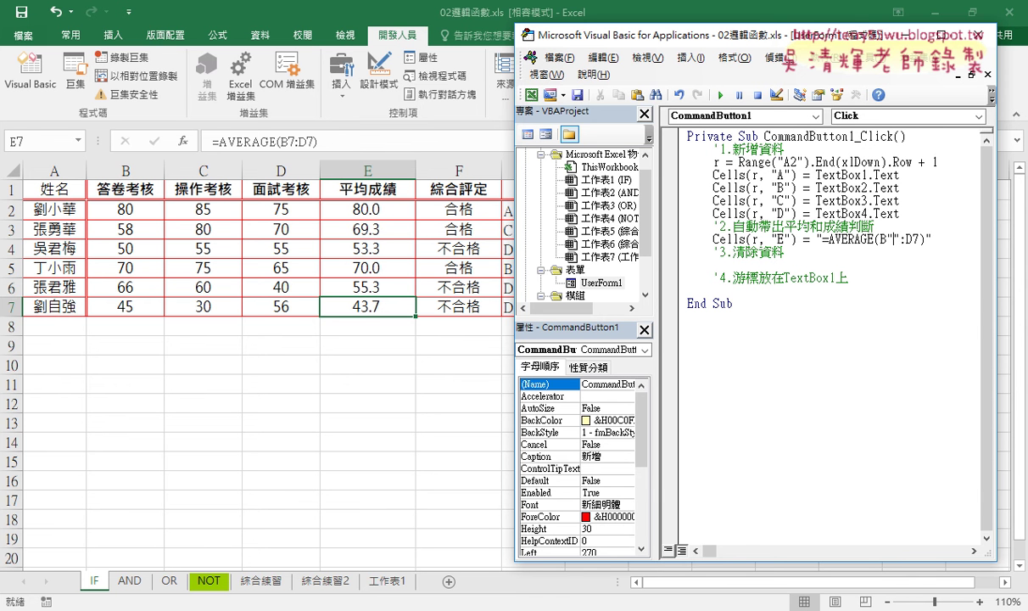
pyautogui.write('&&')
pyautogui.write('さ')
pyautogui.press('BackSpace')
pyautogui.write('r&')
pyautogui.press('Left')
pyautogui.press('Left')
pyautogui.press('Left')
pyautogui.press('space')
pyautogui.press('Right')
pyautogui.press('space')
pyautogui.press('Right')
pyautogui.press('space')
pyautogui.press('Right')
pyautogui.press('space')
# Copy the " & r & " concatenation over the 7 in :D7.
pyautogui.moveTo(746, 39); pyautogui.dragTo(726, 38)
pyautogui.moveTo(928, 254); pyautogui.dragTo(1022, 246)
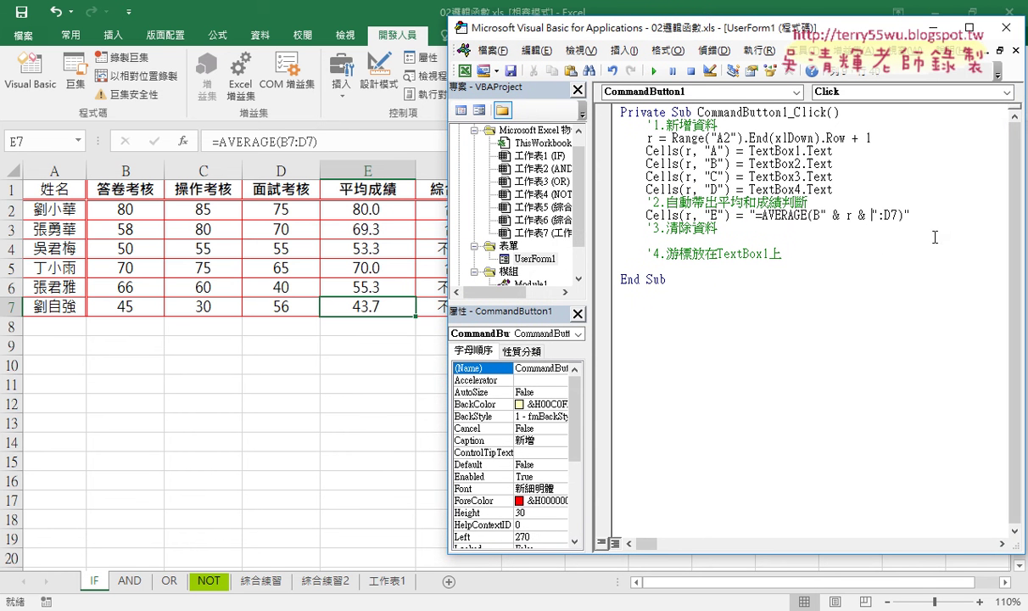
pyautogui.press('Right')
pyautogui.press('Right')
pyautogui.press('Right')
pyautogui.hotkey('shift', 'Right')
pyautogui.moveTo(821, 215); pyautogui.dragTo(876, 216)
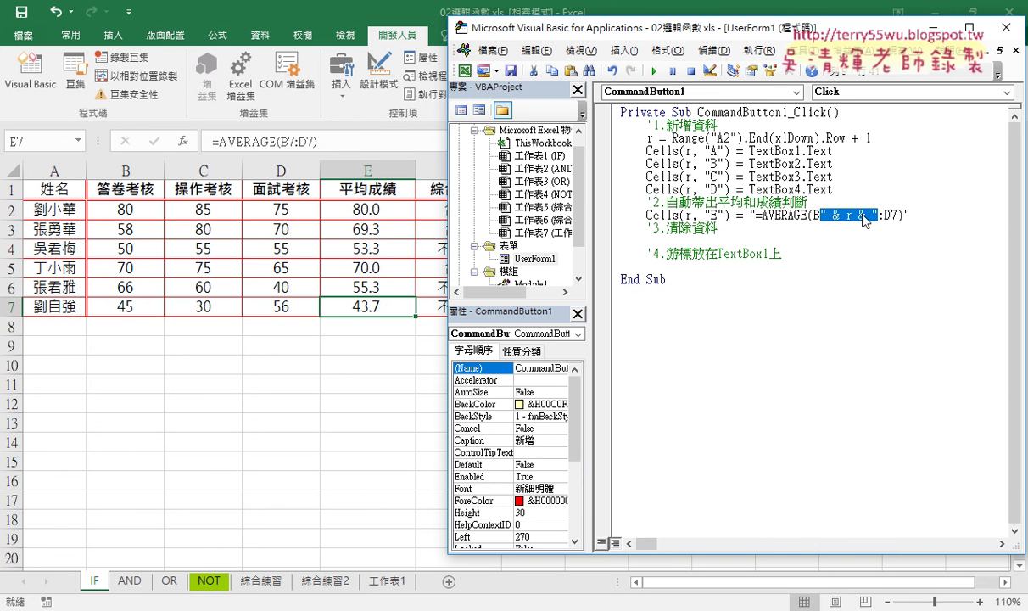
pyautogui.rightClick(866, 221)
pyautogui.click(846, 239)
pyautogui.moveTo(887, 216); pyautogui.dragTo(893, 216)
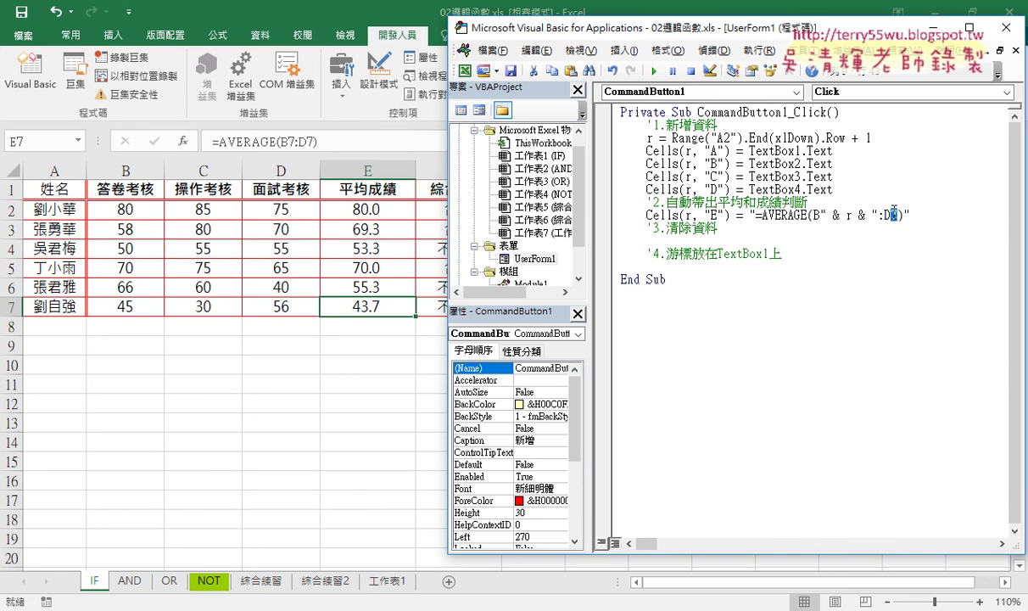
pyautogui.rightClick(848, 209)
pyautogui.click(872, 253)
# Start a new code line after the AVERAGE line.
pyautogui.moveTo(961, 216); pyautogui.dragTo(750, 215)
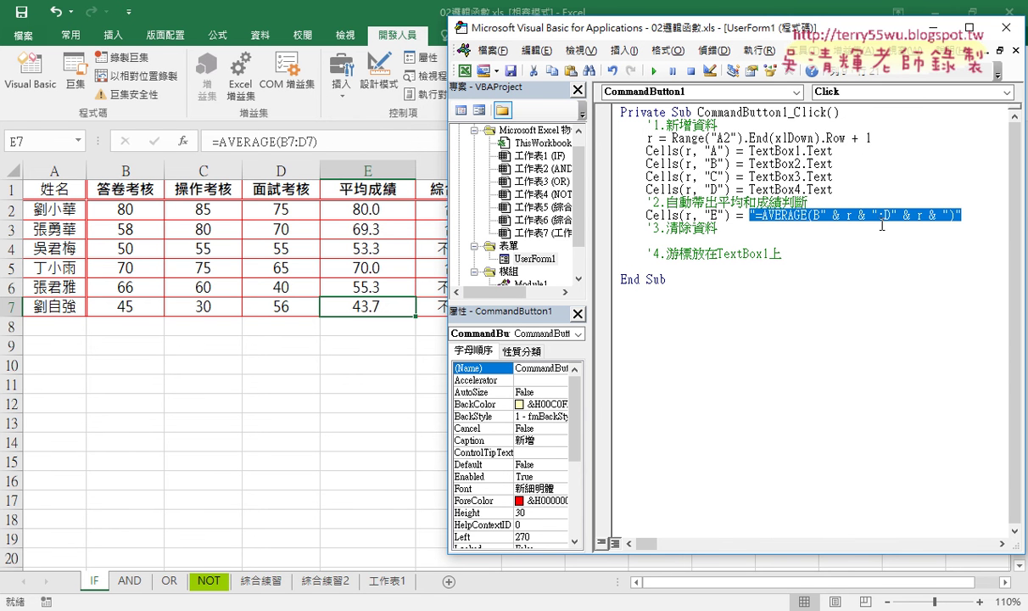
pyautogui.click(966, 215)
pyautogui.press('Return')
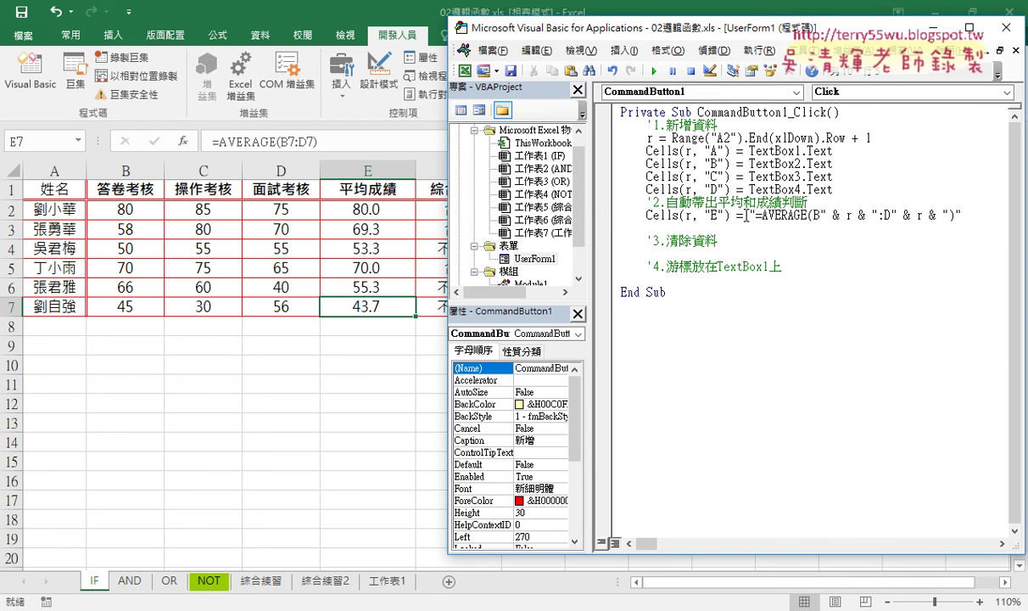
# Add a Cells(r, "F") = "" line below the AVERAGE line.
pyautogui.moveTo(749, 215)
pyautogui.mouseDown()
pyautogui.moveTo(646, 215)
pyautogui.moveTo(647, 228)
pyautogui.mouseUp()
pyautogui.doubleClick(715, 227)
pyautogui.write('F')
pyautogui.write('") ="')
pyautogui.press('Return')
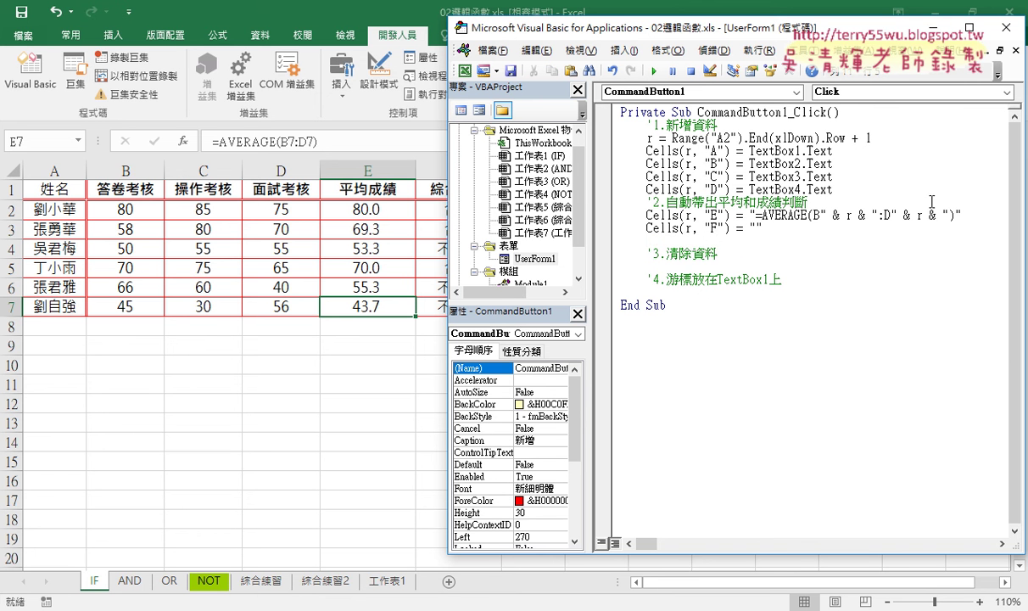
# Duplicate it into a Cells(r, "G") = "" line, then return to the grade sheet at F7.
pyautogui.click(757, 227)
pyautogui.moveTo(760, 227)
pyautogui.mouseDown()
pyautogui.moveTo(646, 227)
pyautogui.moveTo(646, 240)
pyautogui.mouseUp()
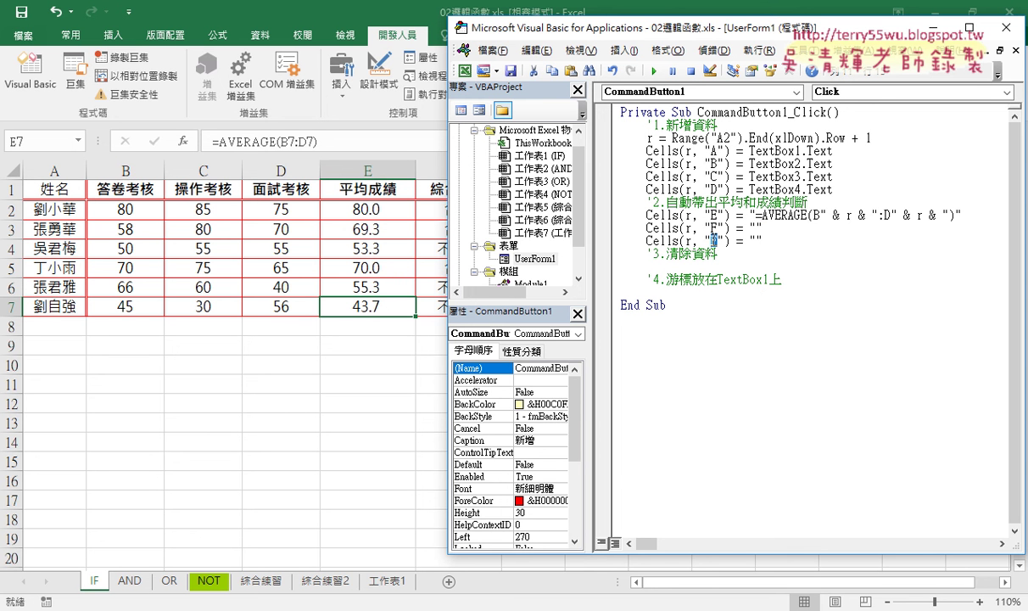
pyautogui.doubleClick(715, 241)
pyautogui.write('G')
pyautogui.click(732, 290)
pyautogui.click(441, 306)
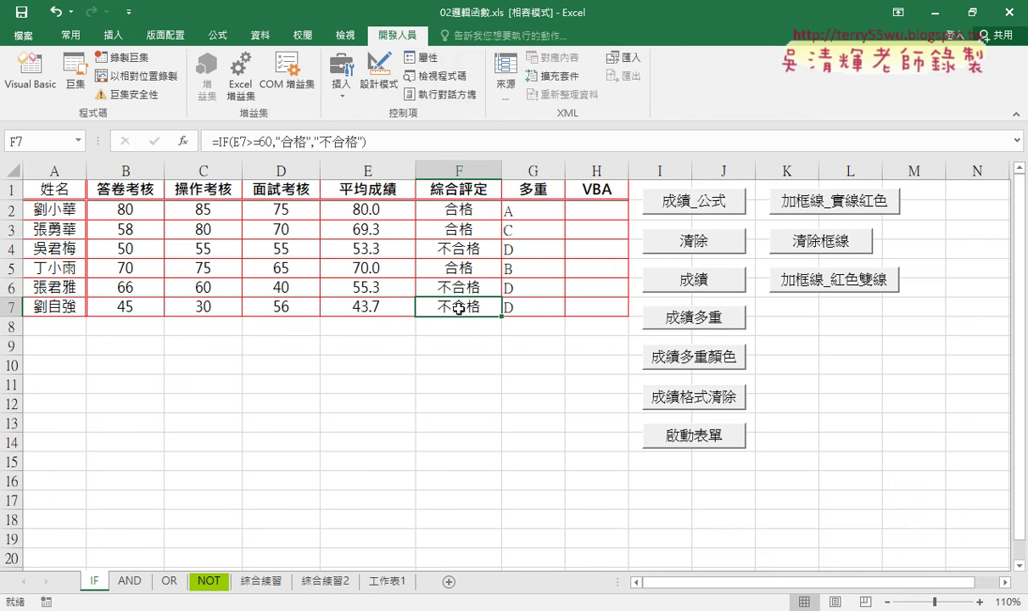
# Copy F7's pass/fail formula =IF(E7>=60,"合格","不合格") from the formula bar.
pyautogui.moveTo(355, 139); pyautogui.dragTo(119, 134)
pyautogui.hotkey('ctrl', 'c')
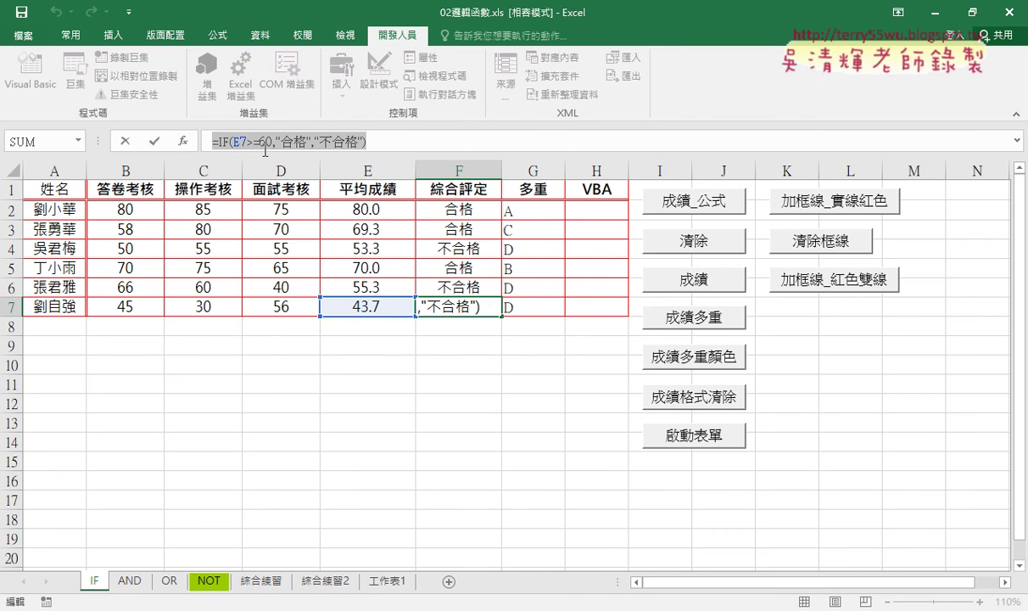
pyautogui.click(121, 141)
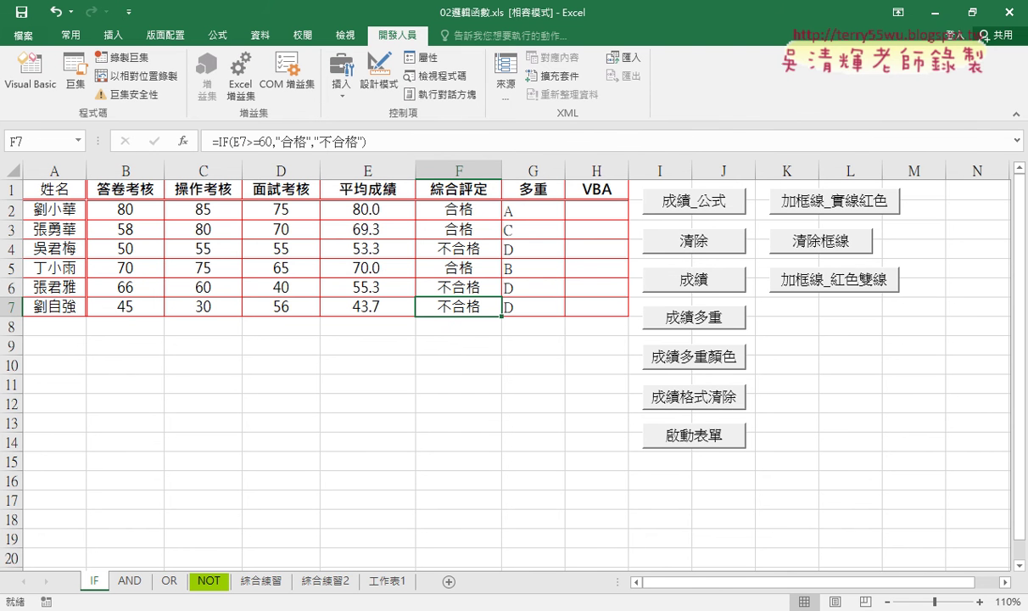
# Find Notepad under Windows 附屬應用程式 in the Start menu.
pyautogui.press('super')
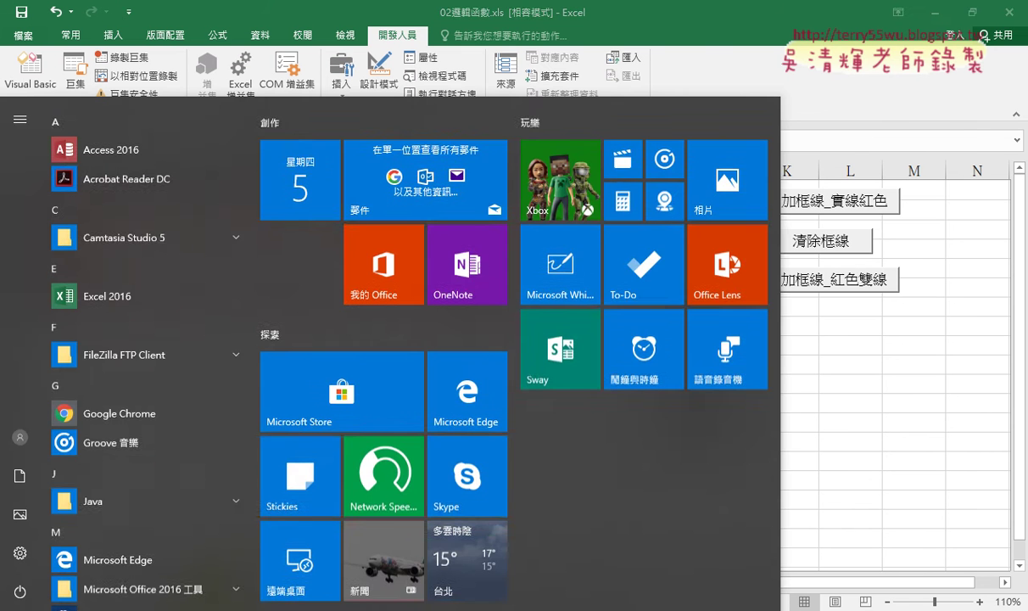
pyautogui.scroll(-5, 149, 465)
pyautogui.scroll(-5, 149, 465)
pyautogui.scroll(-4, 149, 465)
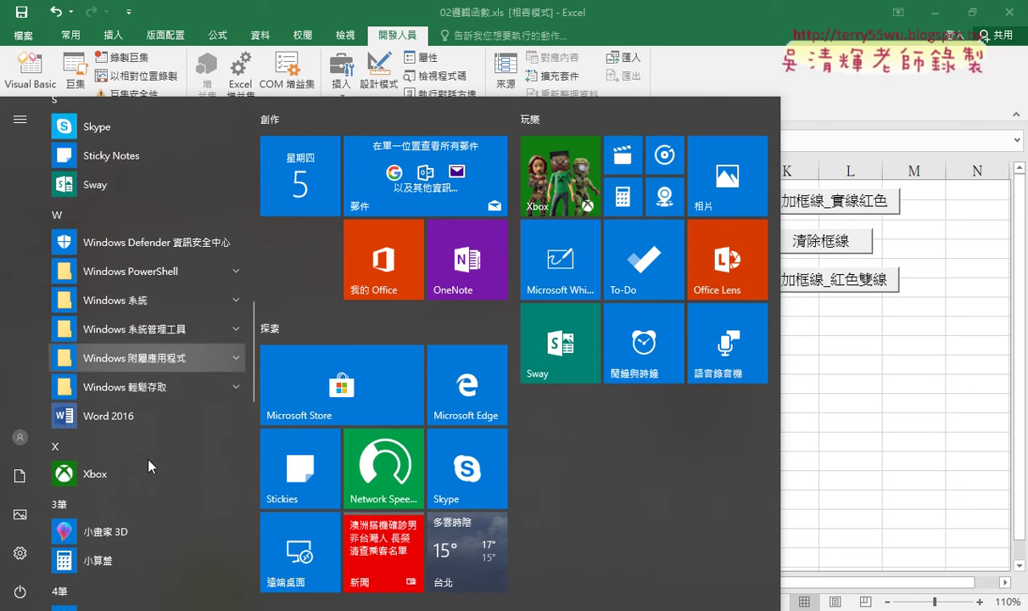
pyautogui.click(173, 288)
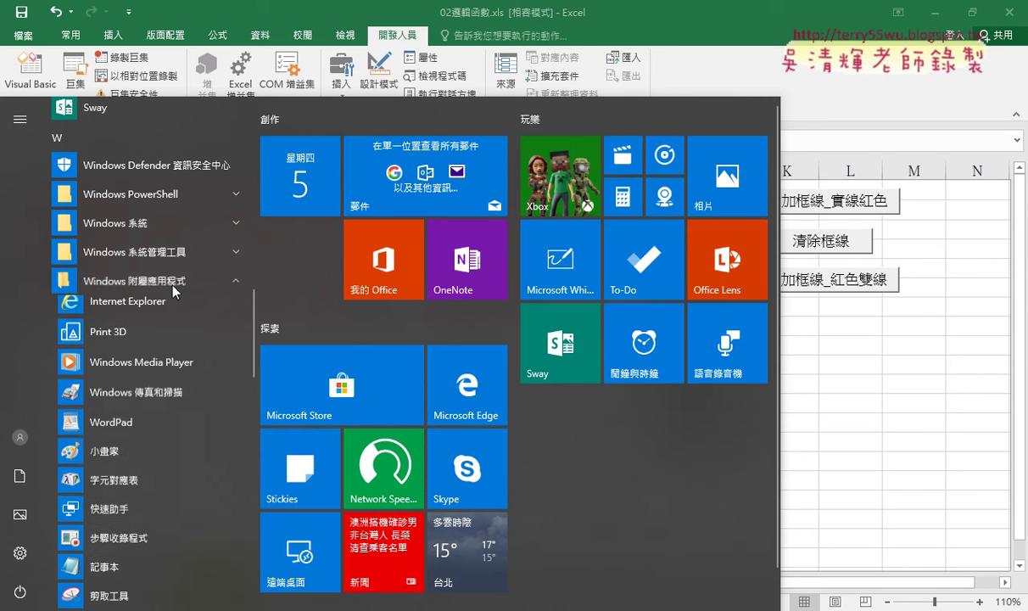
pyautogui.scroll(-2, 150, 461)
# Launch Notepad and paste the F7 pass/fail formula.
pyautogui.click(140, 496)
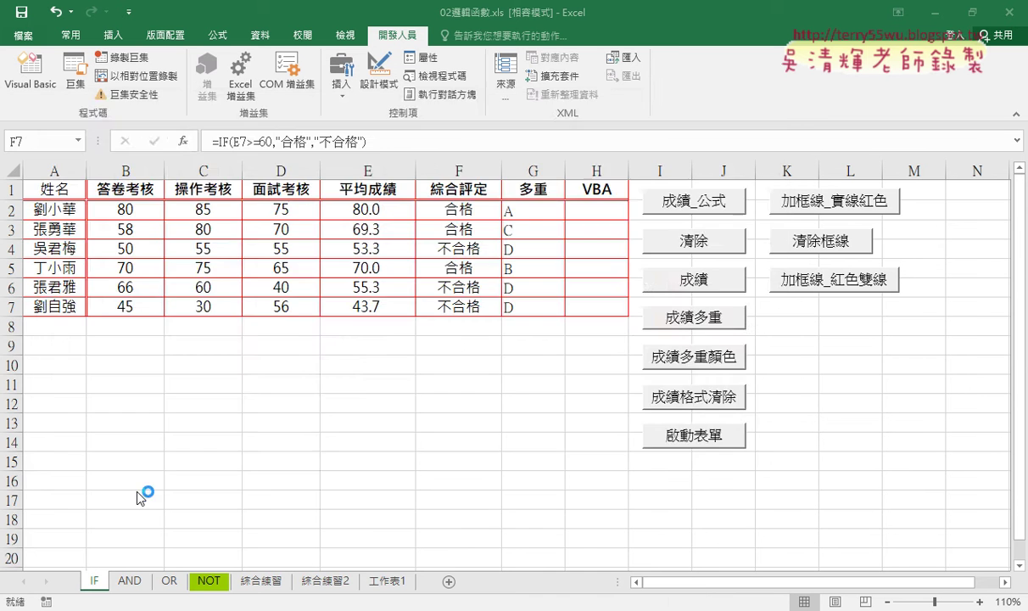
pyautogui.rightClick(380, 305)
pyautogui.click(399, 378)
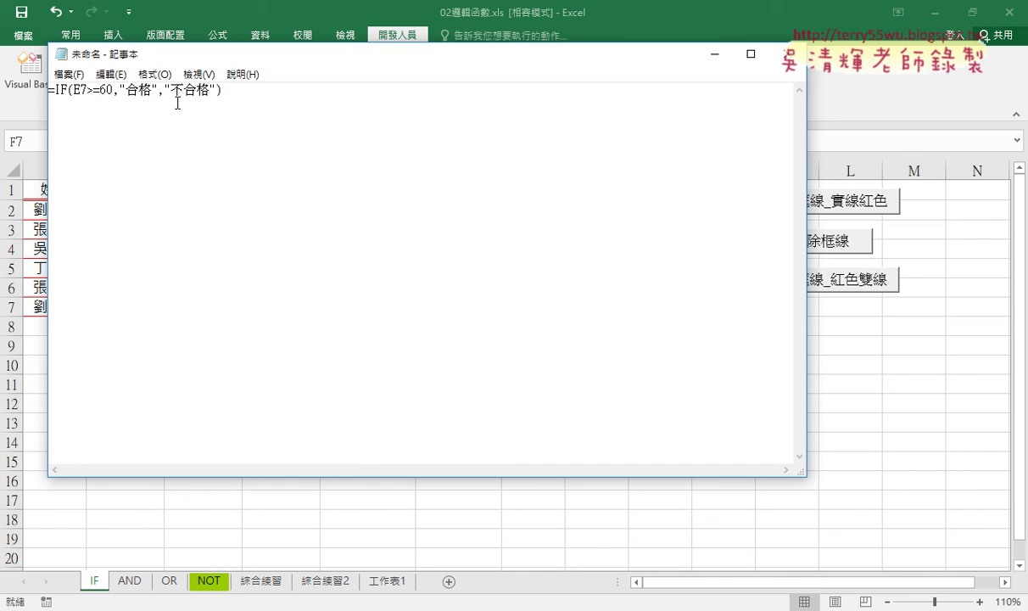
# Replace every " with "" so the formula reads =IF(E7>=60,""合格"",""不合格"").
pyautogui.click(110, 74)
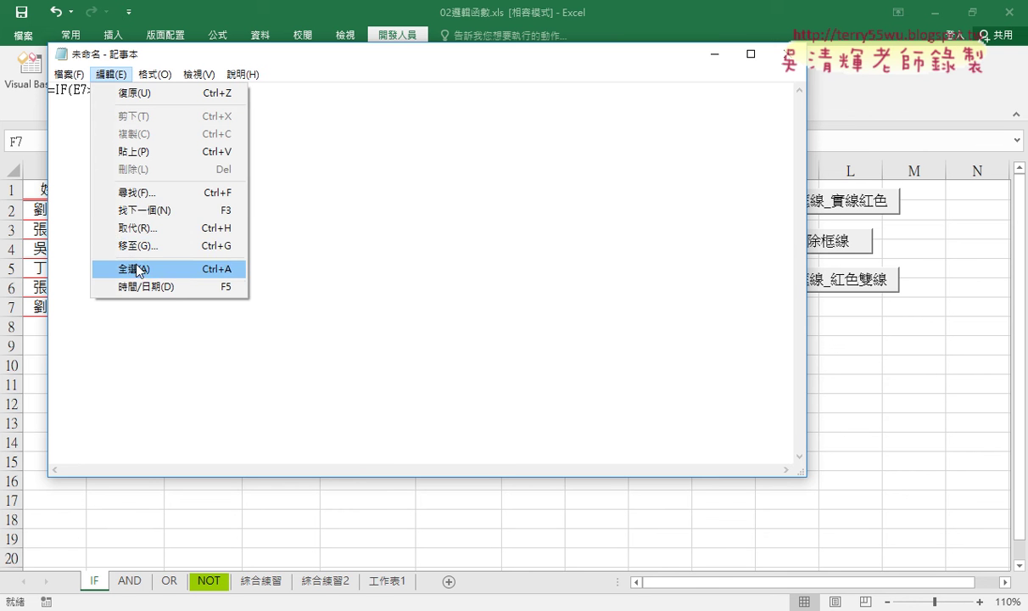
pyautogui.click(138, 227)
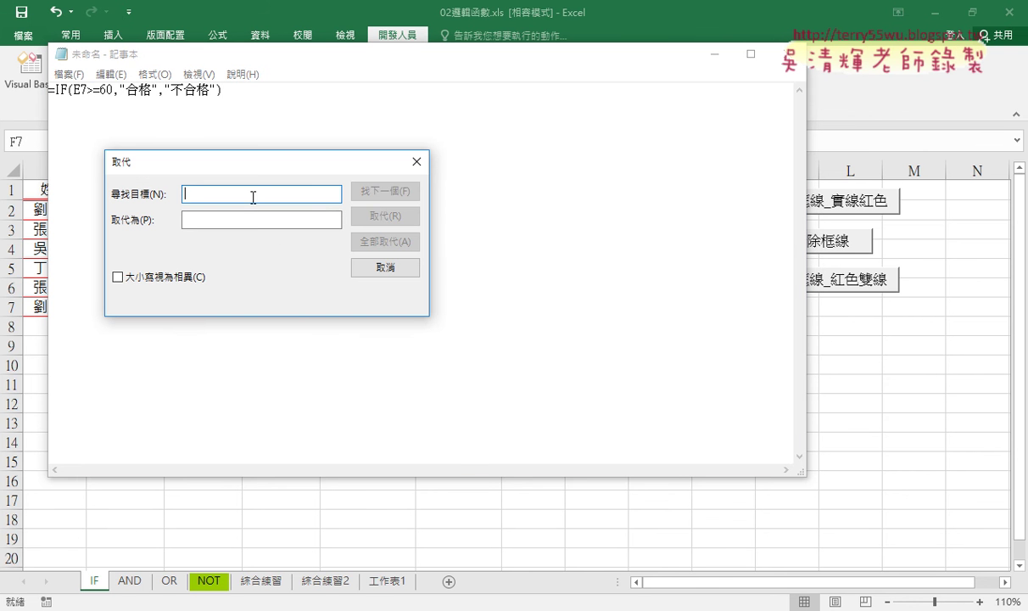
pyautogui.write('"')
pyautogui.press('Tab')
pyautogui.write('""')
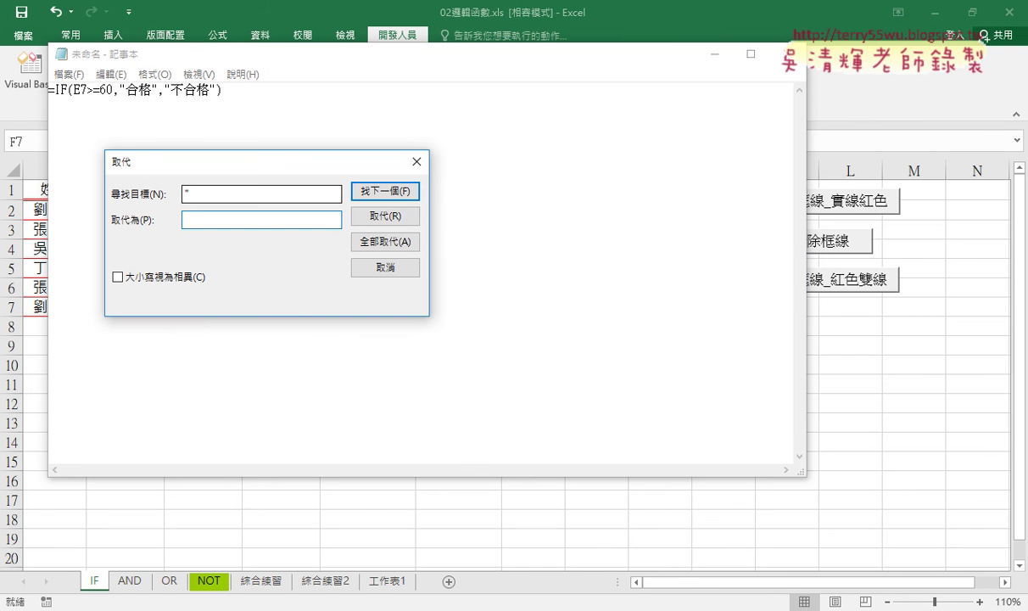
pyautogui.click(383, 241)
pyautogui.click(384, 265)
# Copy the quote-doubled formula and return to the VBA Editor.
pyautogui.moveTo(306, 101); pyautogui.dragTo(17, 100)
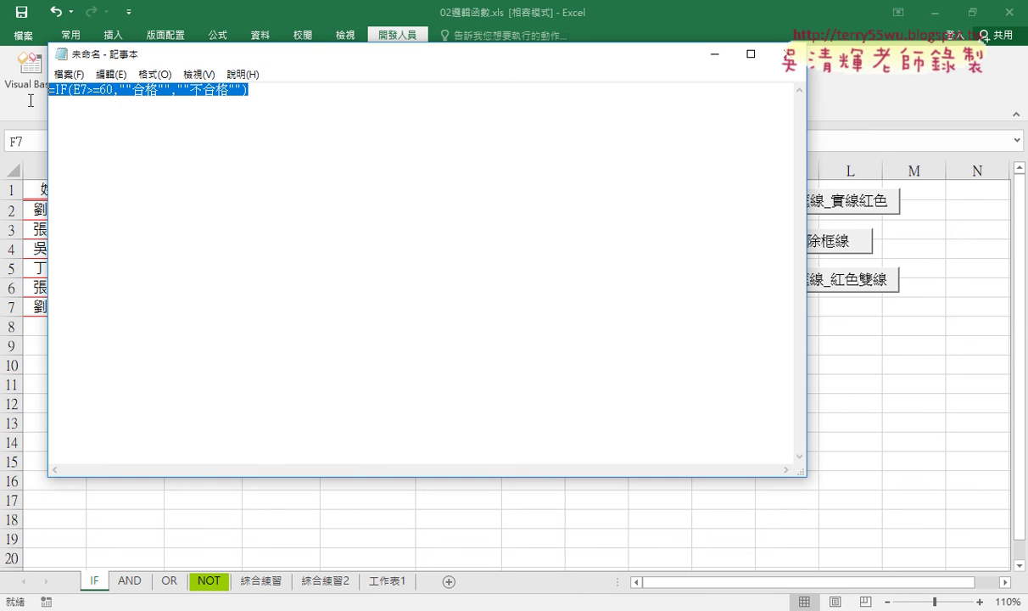
pyautogui.rightClick(107, 88)
pyautogui.click(139, 141)
pyautogui.moveTo(348, 547)
pyautogui.click(392, 531)
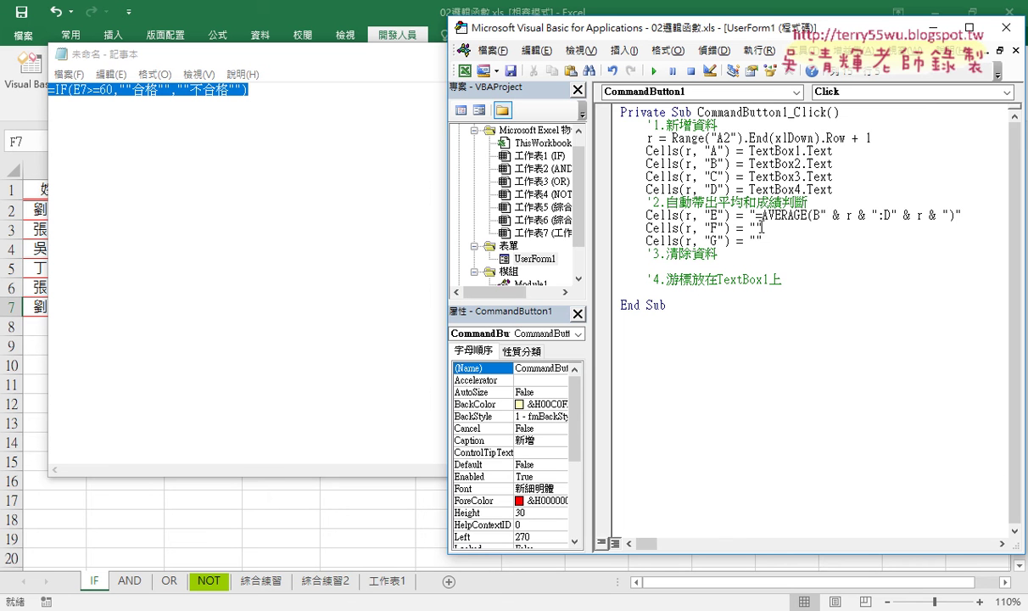
# Paste the doubled-quote IF formula into the F line and replace E7's 7 with " & r & ".
pyautogui.hotkey('ctrl', 'v')
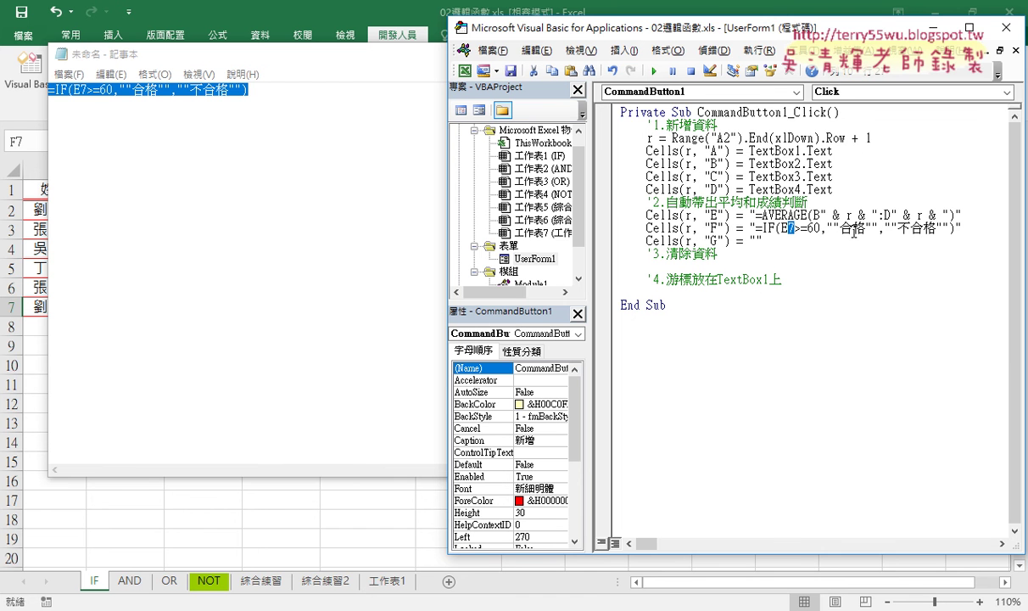
pyautogui.moveTo(794, 229); pyautogui.dragTo(874, 215)
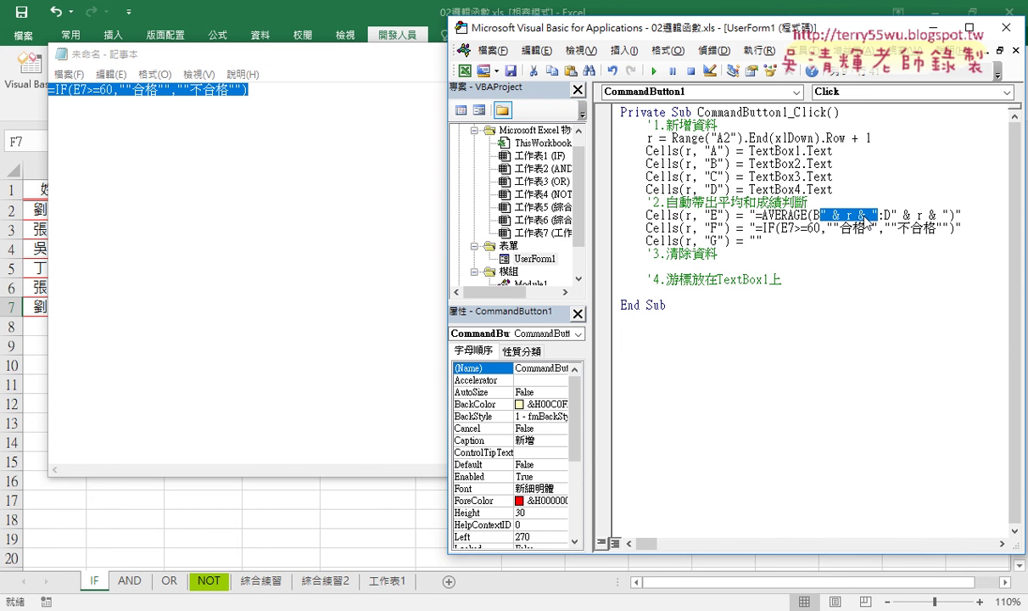
pyautogui.rightClick(865, 218)
pyautogui.click(885, 246)
pyautogui.moveTo(795, 229); pyautogui.dragTo(787, 229)
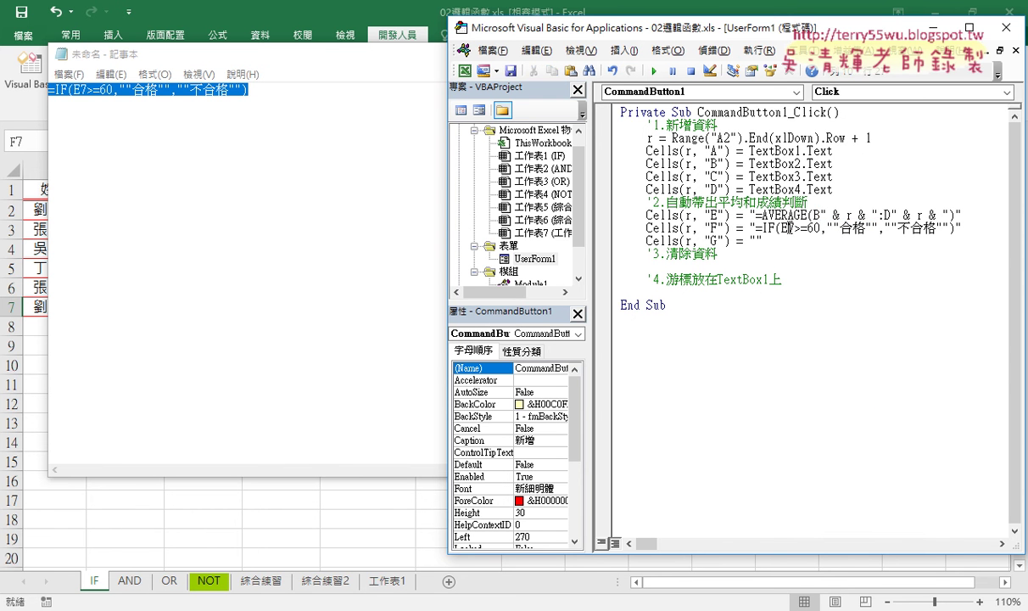
pyautogui.rightClick(748, 215)
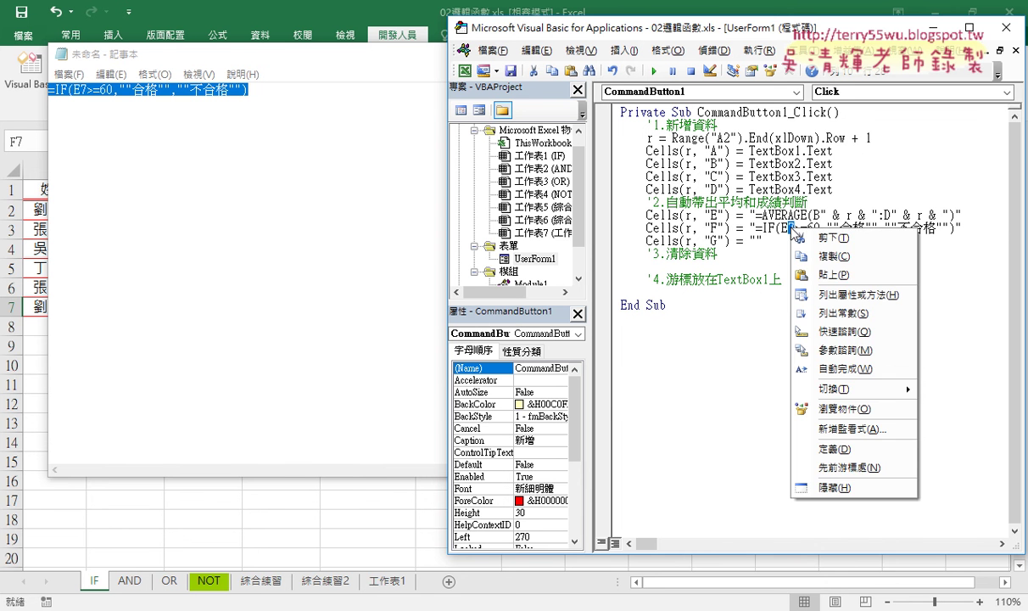
pyautogui.click(806, 269)
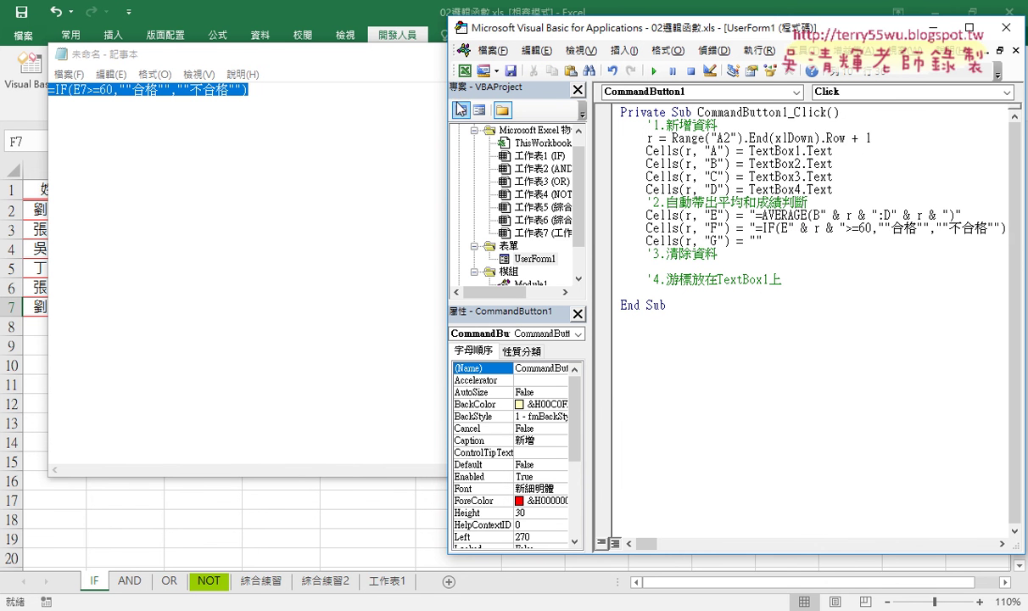
# Minimize Notepad and copy G7's nested IF letter-grade formula from the formula bar.
pyautogui.click(392, 56)
pyautogui.click(683, 53)
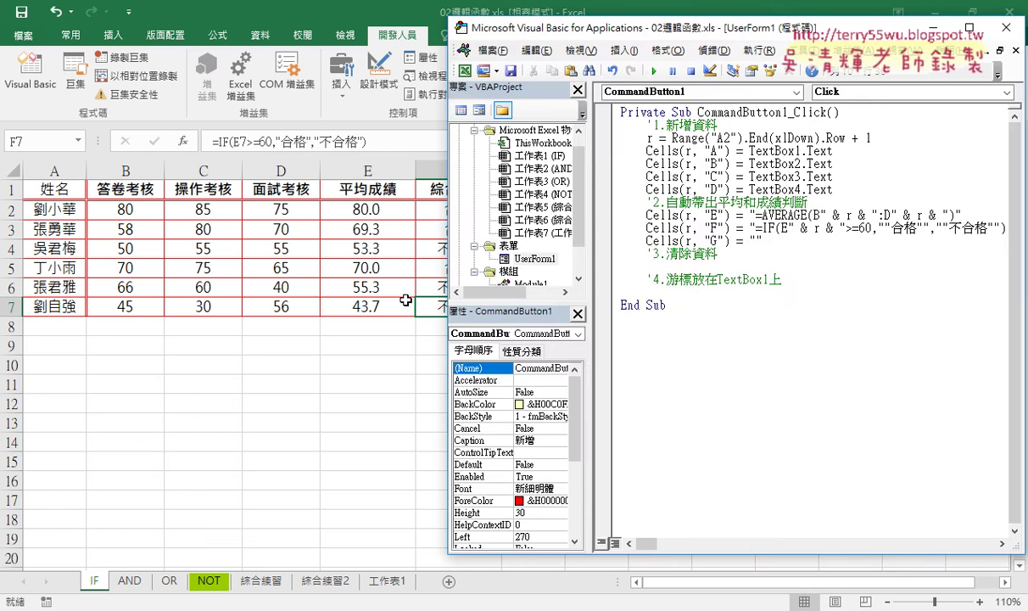
pyautogui.hotkey('alt', 'F11')
pyautogui.click(538, 306)
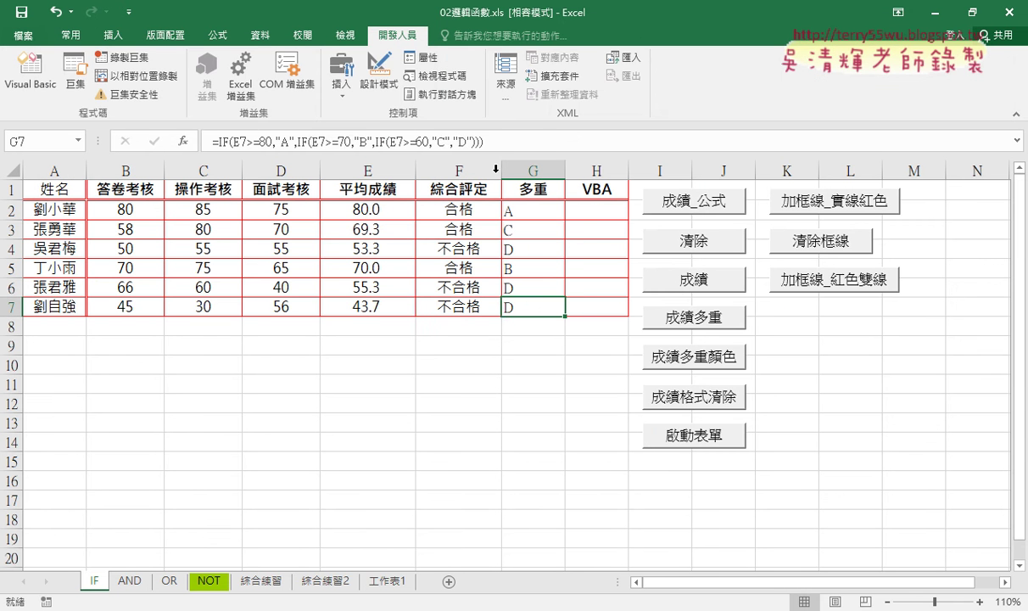
pyautogui.moveTo(469, 140); pyautogui.dragTo(165, 140)
pyautogui.rightClick(316, 145)
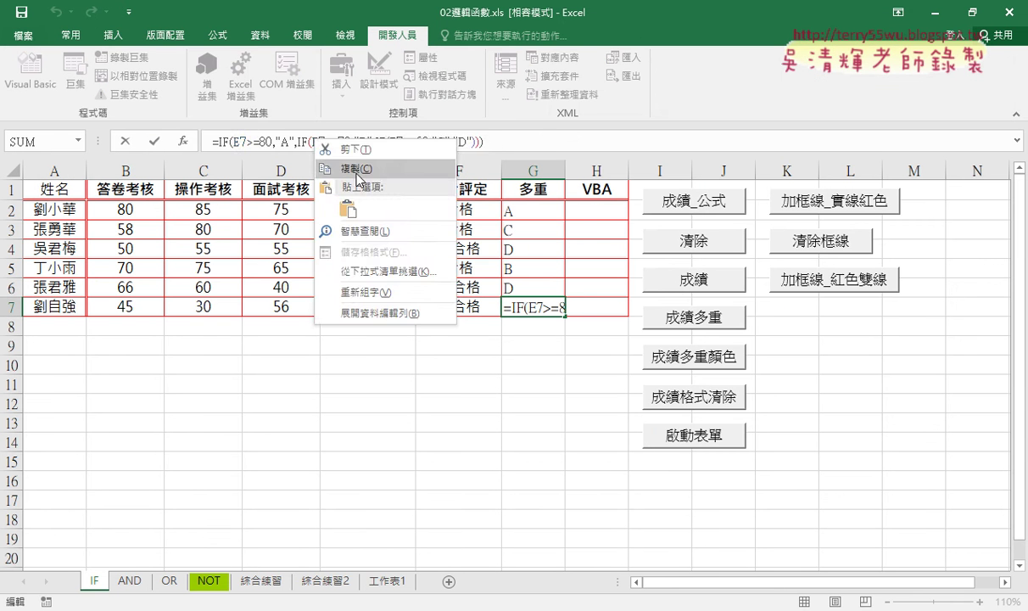
pyautogui.click(344, 169)
pyautogui.click(127, 142)
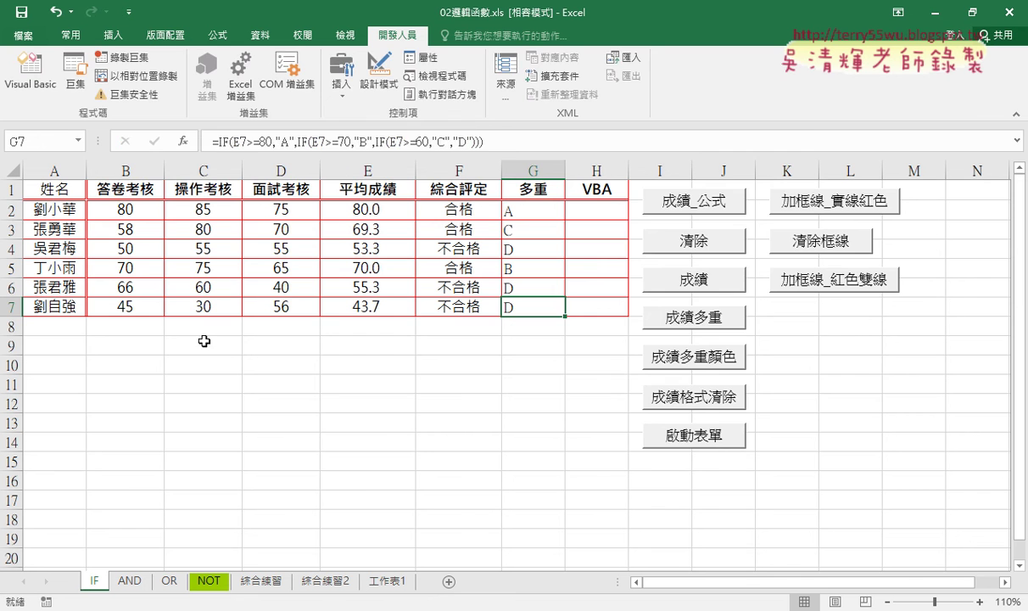
pyautogui.hotkey('alt', 'Tab')
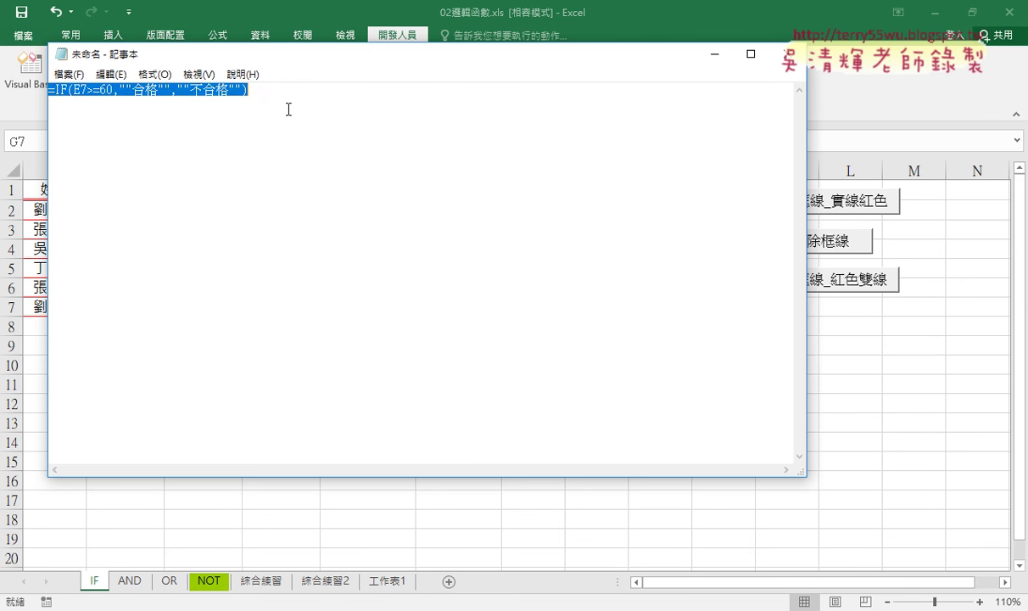
# Paste G7's grade formula over the old one in Notepad and double all its quotes.
pyautogui.rightClick(270, 97)
pyautogui.click(296, 162)
pyautogui.click(110, 74)
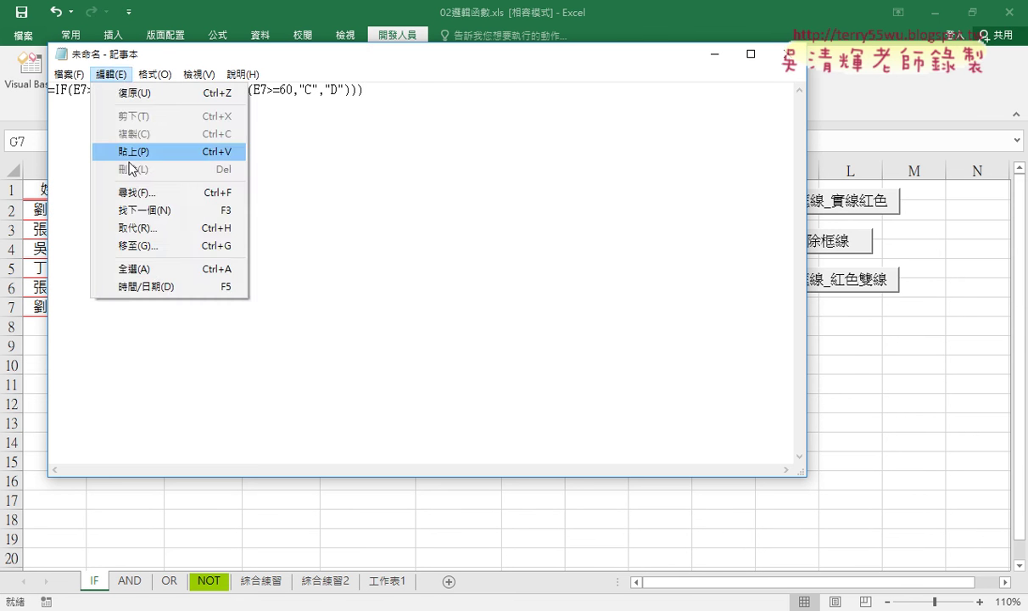
pyautogui.click(136, 228)
pyautogui.click(385, 242)
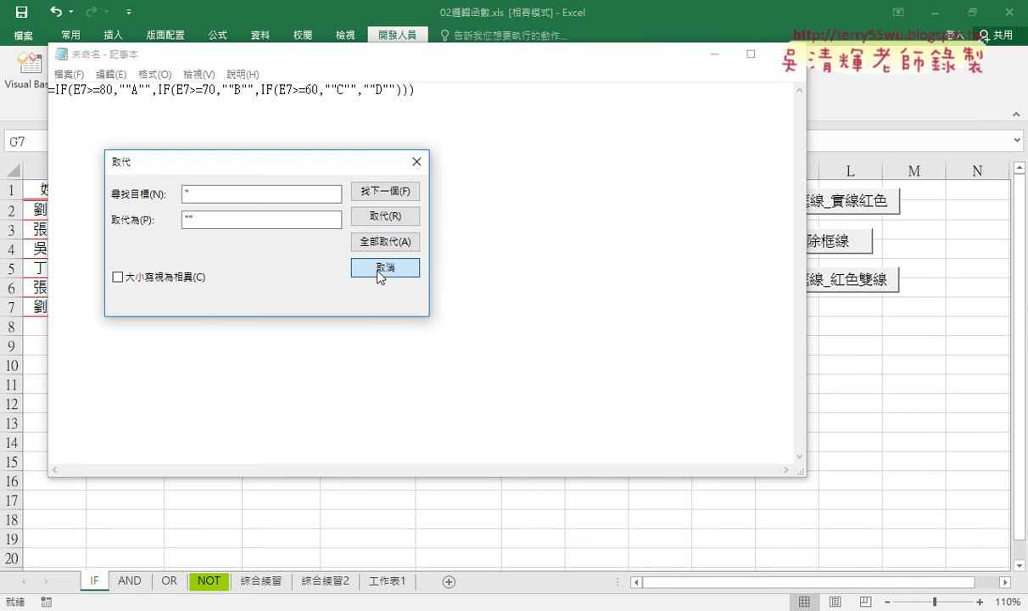
pyautogui.click(380, 270)
# Copy the quote-doubled grade formula and switch back to the VBA Editor.
pyautogui.hotkey('ctrl', 'a')
pyautogui.rightClick(255, 88)
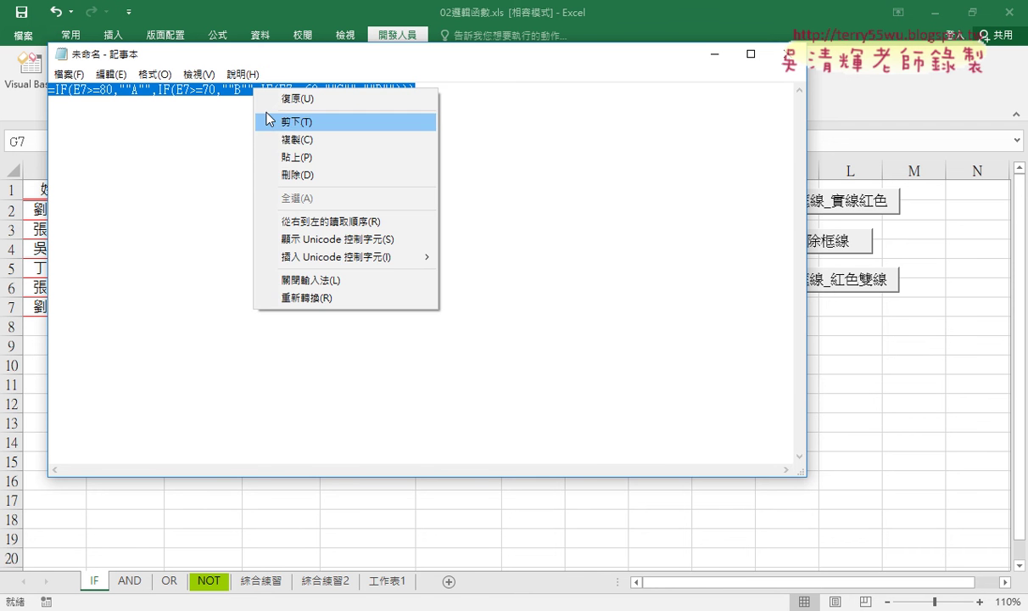
pyautogui.click(264, 135)
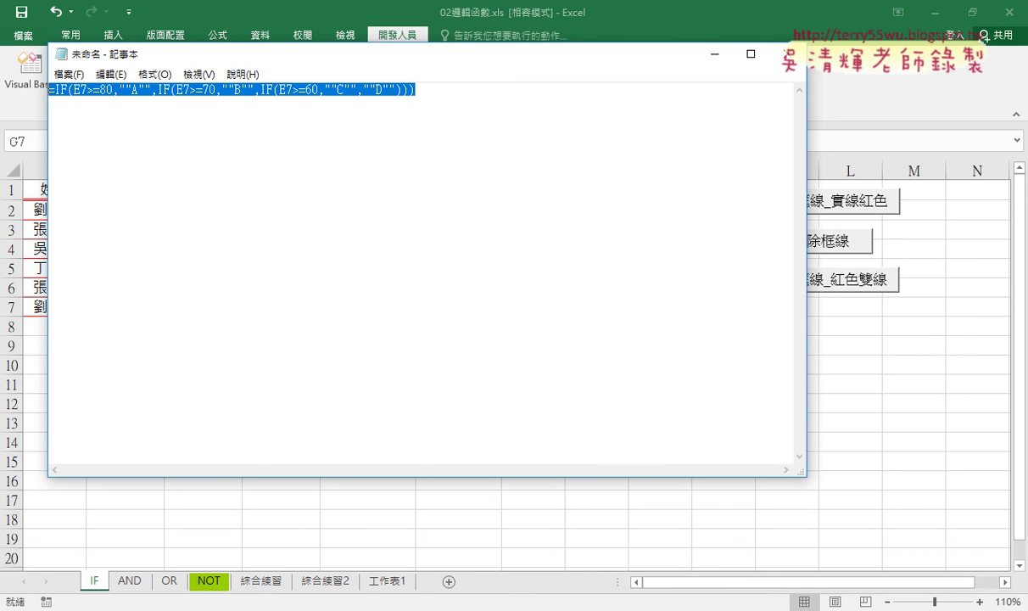
pyautogui.moveTo(266, 592)
pyautogui.click(407, 551)
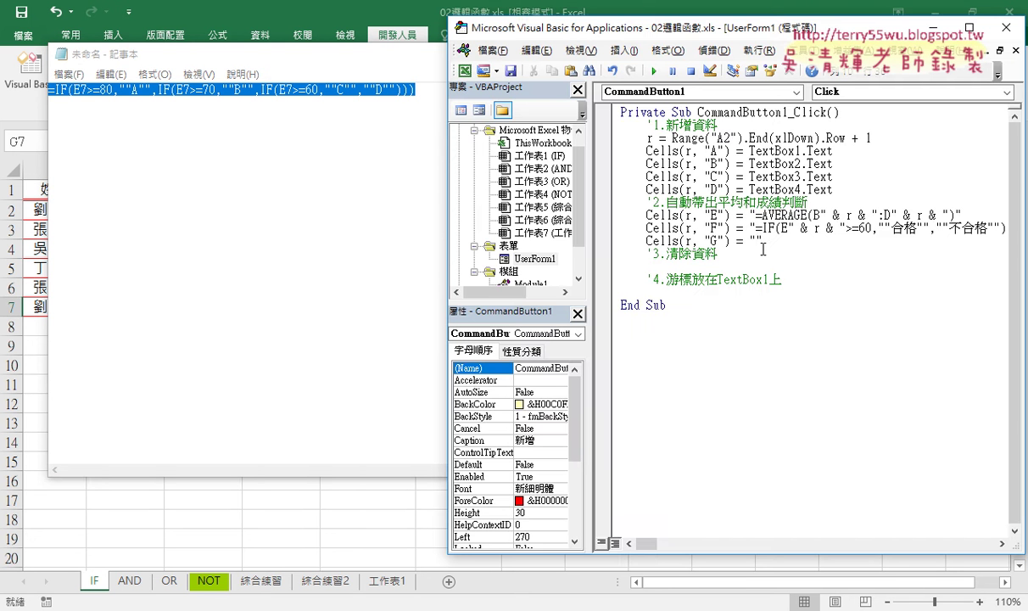
# Widen the VBA editor and paste the nested IF grade formula into the Cells(r, "G") line.
pyautogui.moveTo(717, 34); pyautogui.dragTo(531, 33)
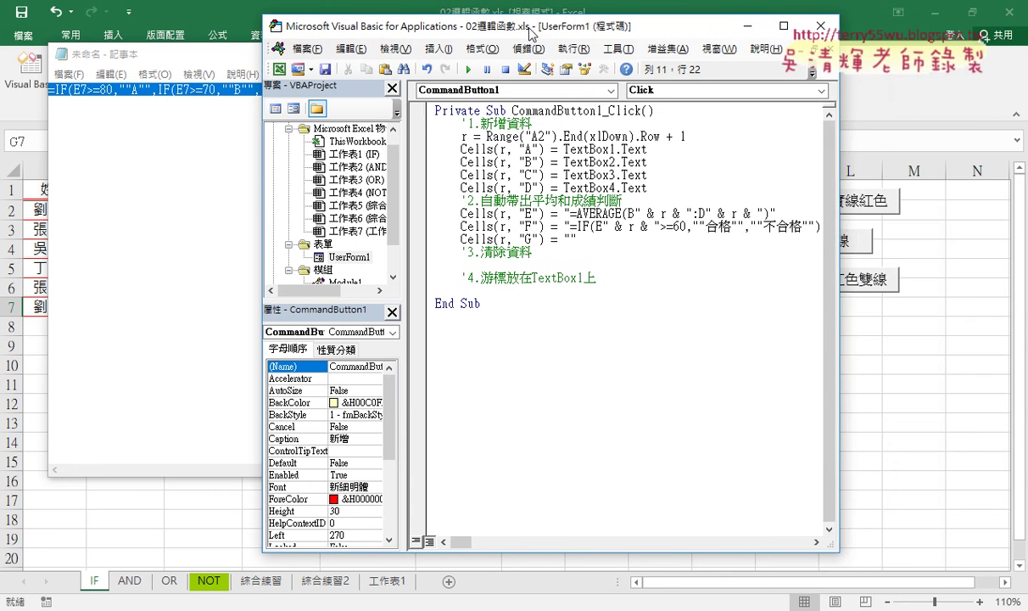
pyautogui.moveTo(839, 238); pyautogui.dragTo(1007, 237)
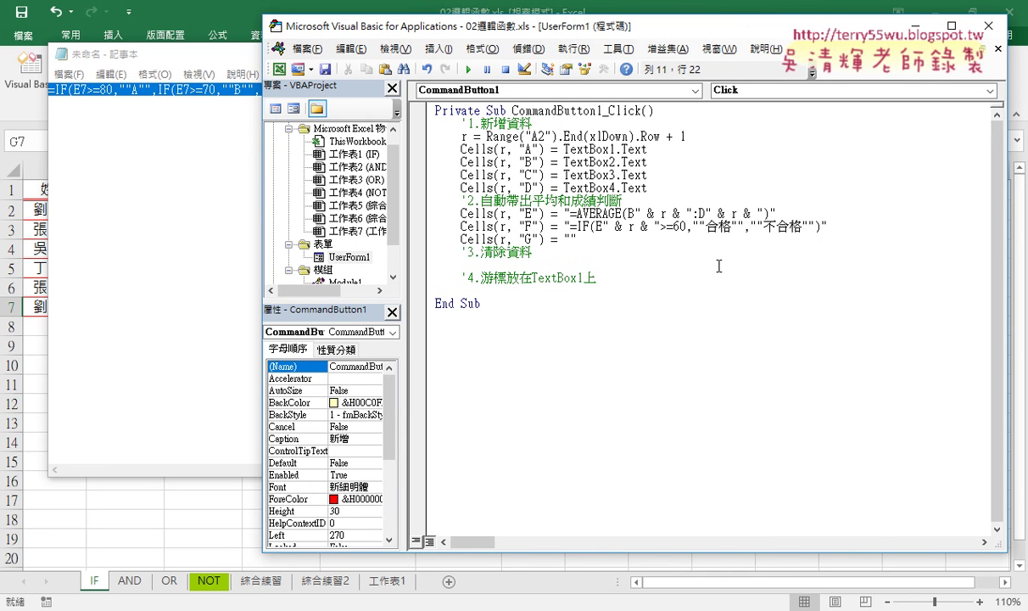
pyautogui.hotkey('ctrl', 'v')
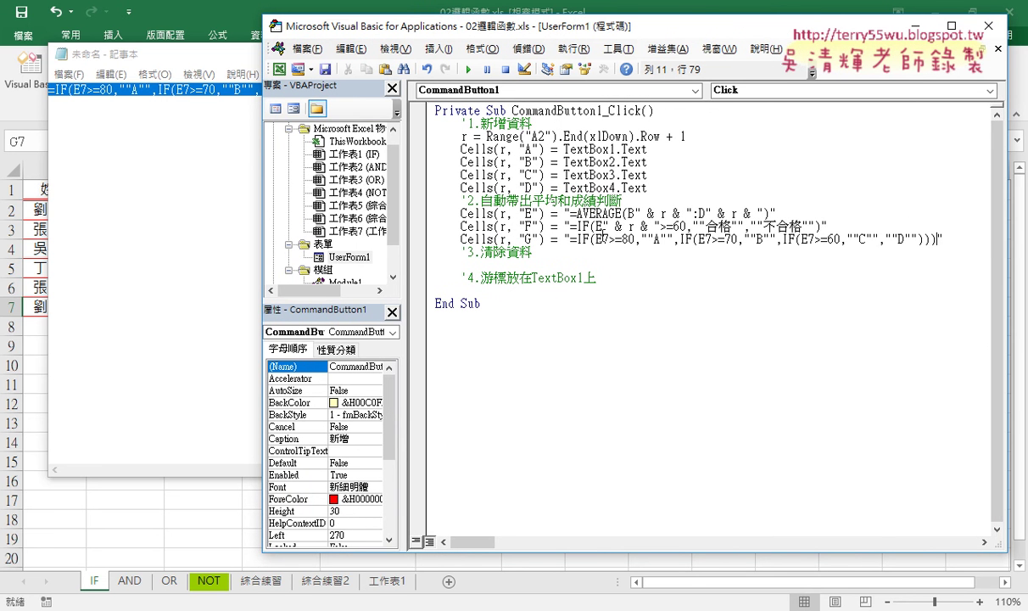
pyautogui.click(601, 240)
pyautogui.click(706, 240)
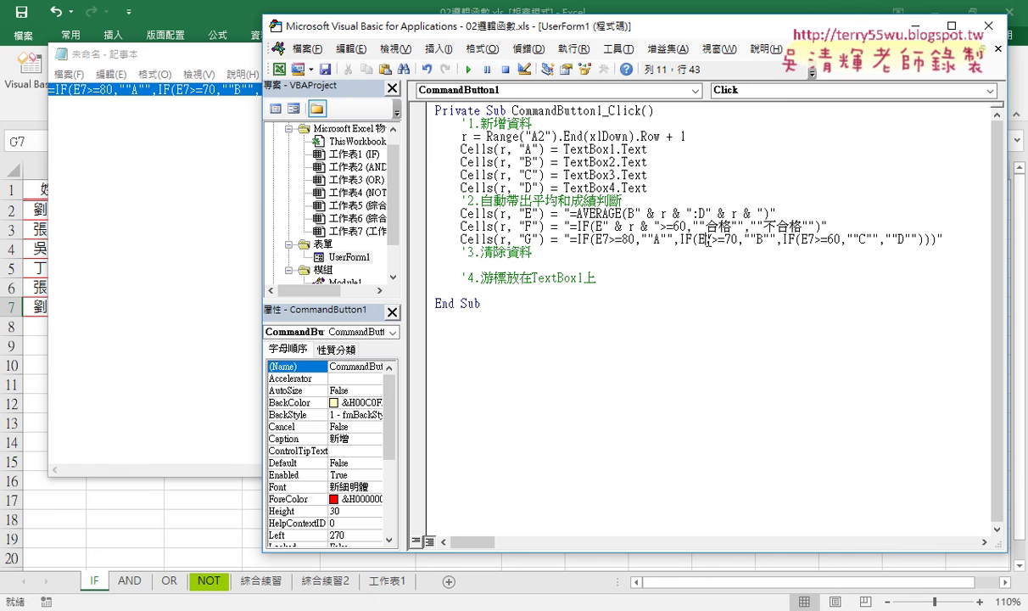
pyautogui.click(806, 239)
# Copy " & r & " from the F line and substitute it for the 7 in the first E7.
pyautogui.moveTo(604, 226); pyautogui.dragTo(652, 227)
pyautogui.rightClick(644, 230)
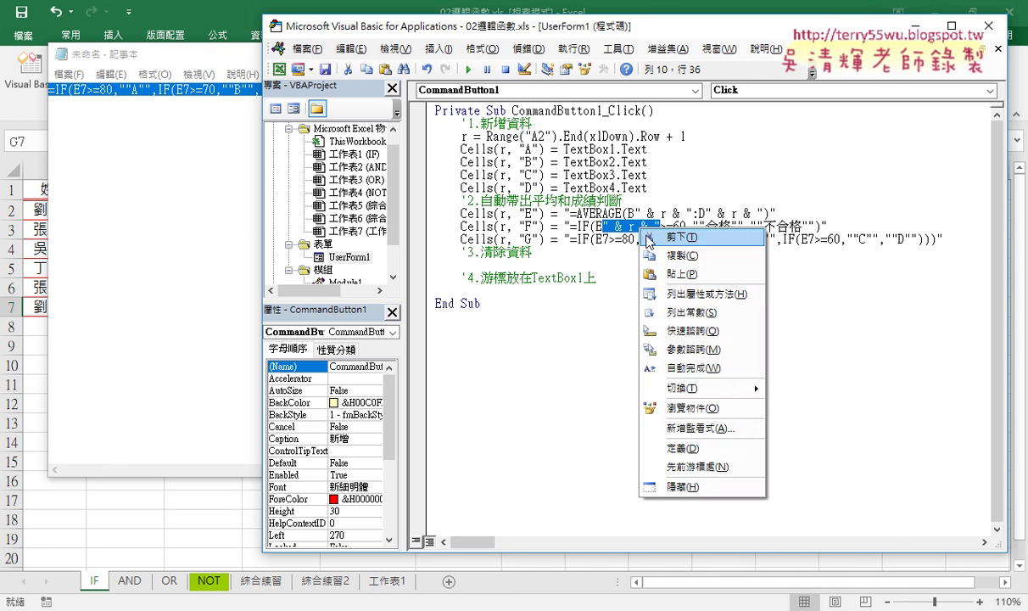
pyautogui.click(670, 255)
pyautogui.moveTo(609, 239); pyautogui.dragTo(603, 239)
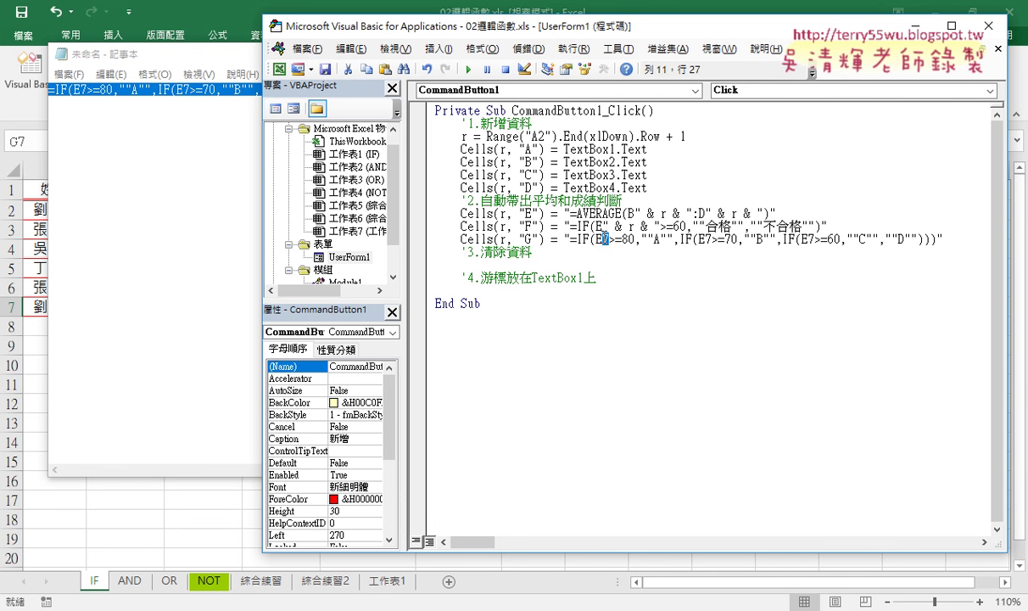
pyautogui.rightClick(604, 246)
pyautogui.click(594, 268)
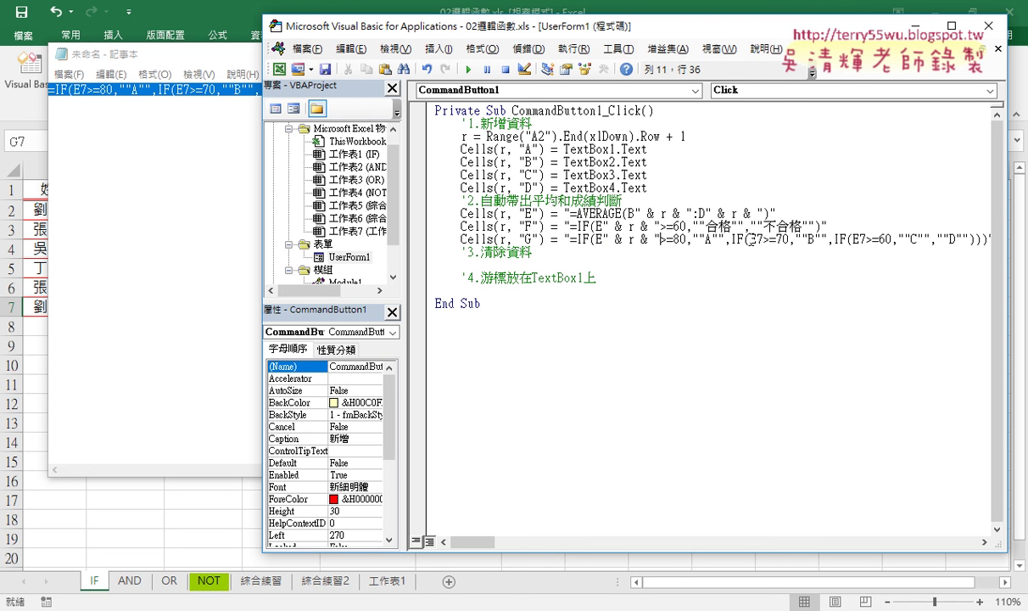
# Replace the 7 in the second and third E7 references with " & r & " too.
pyautogui.moveTo(755, 239); pyautogui.dragTo(762, 239)
pyautogui.rightClick(760, 245)
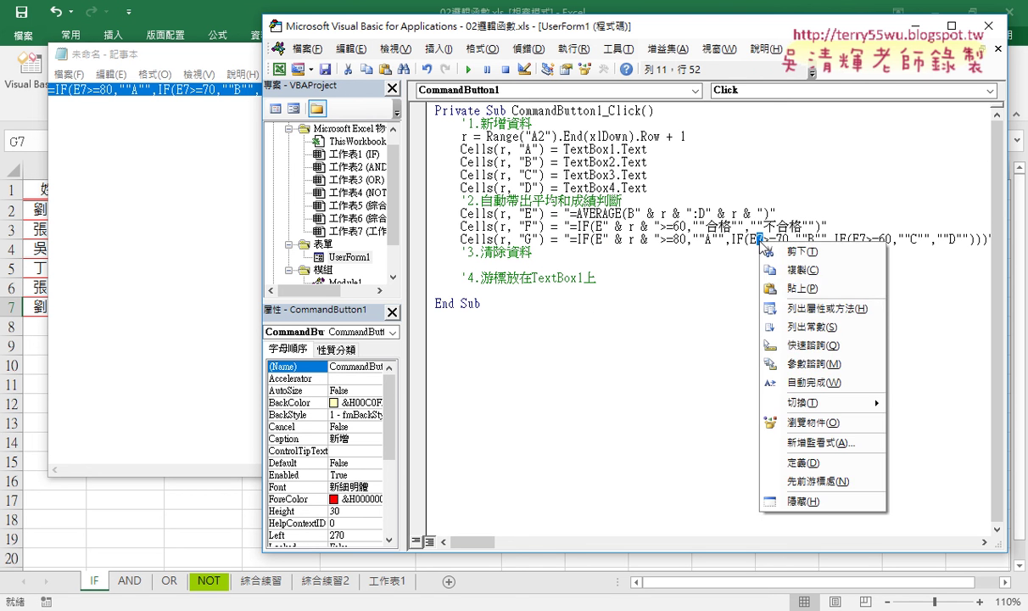
pyautogui.click(772, 288)
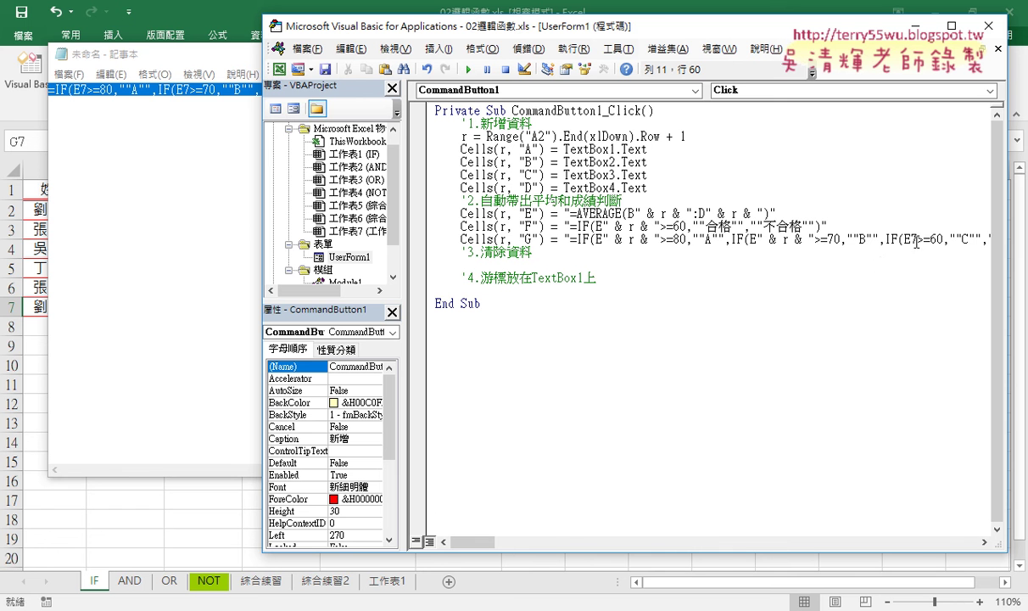
pyautogui.moveTo(910, 239); pyautogui.dragTo(916, 240)
pyautogui.rightClick(853, 225)
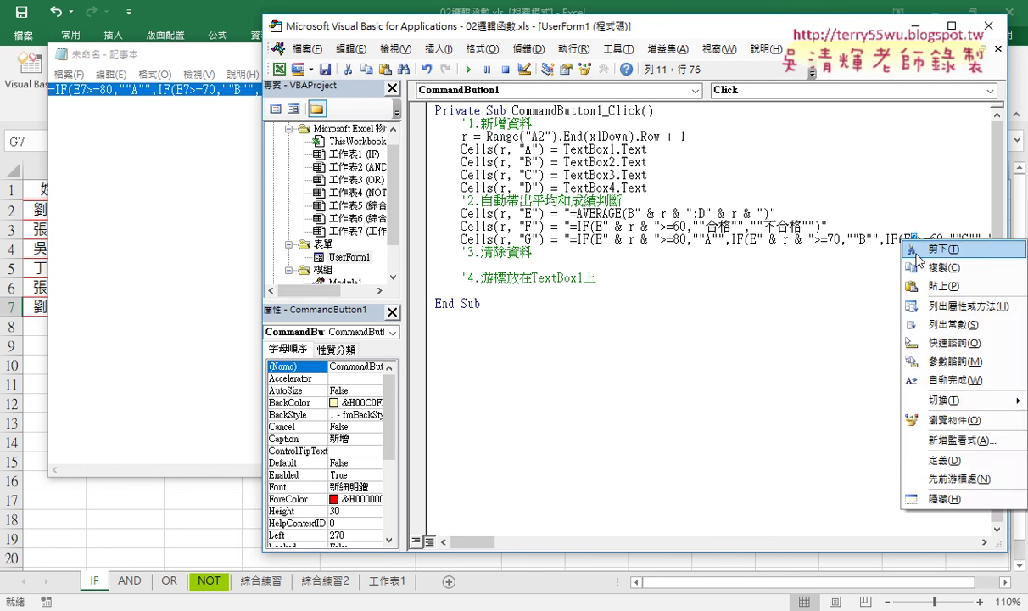
pyautogui.click(878, 271)
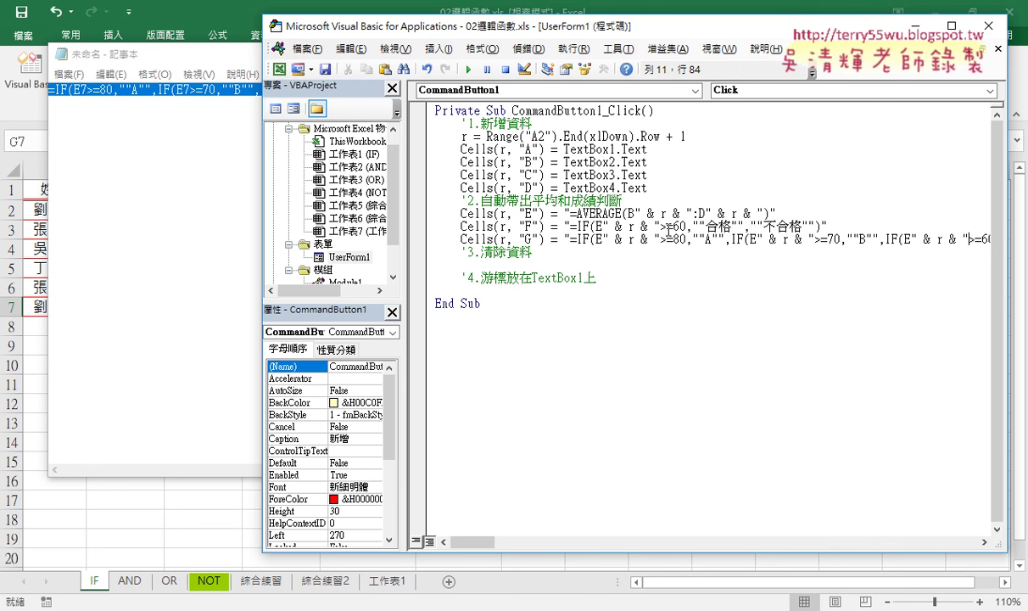
pyautogui.click(196, 55)
# Minimize the Notepad window.
pyautogui.click(711, 54)
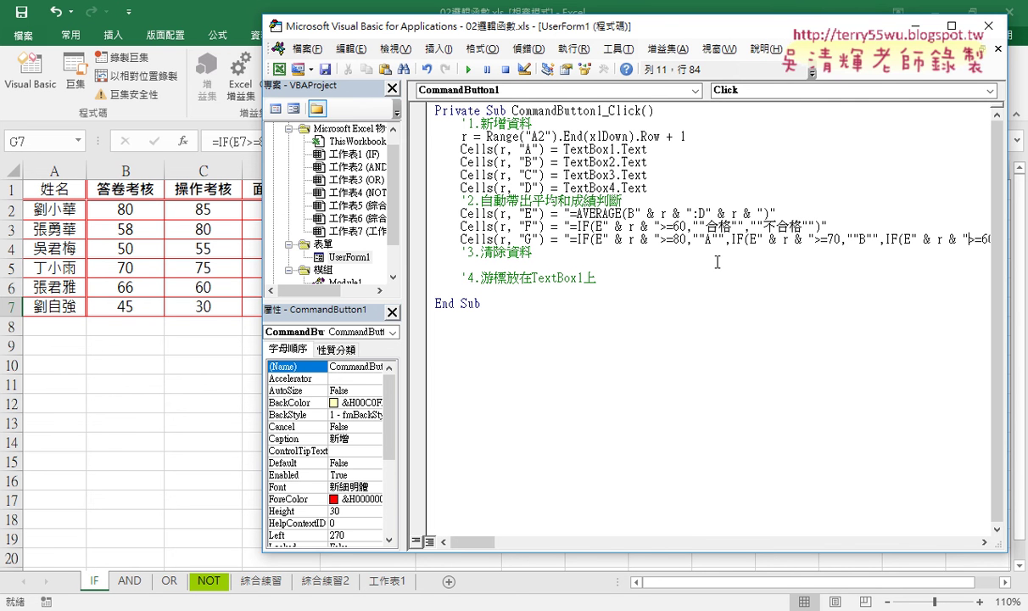
# Run the form and add student AAA with scores 85, 96 and 87.
pyautogui.click(477, 71)
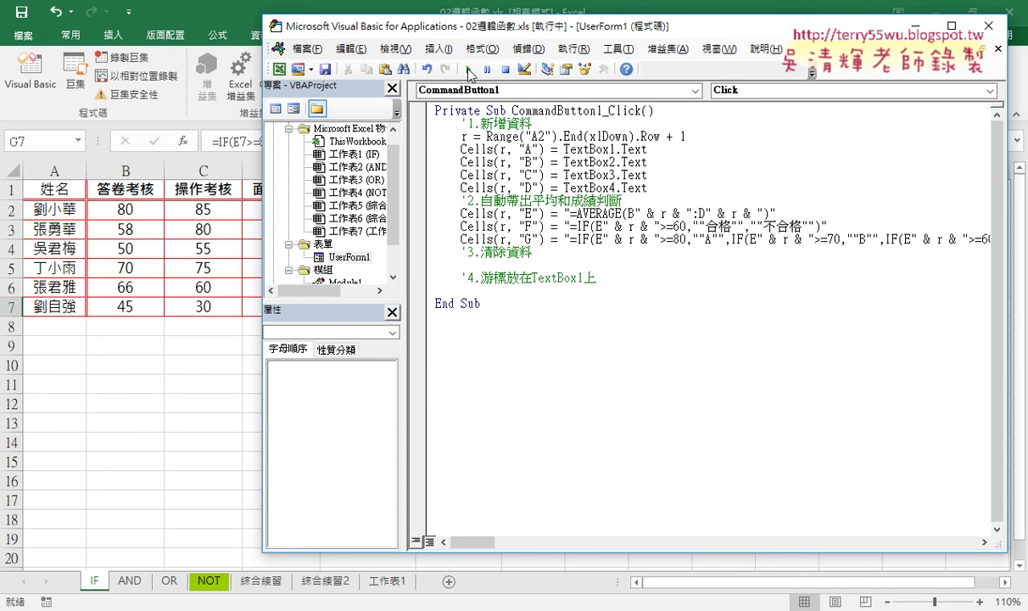
pyautogui.write('A')
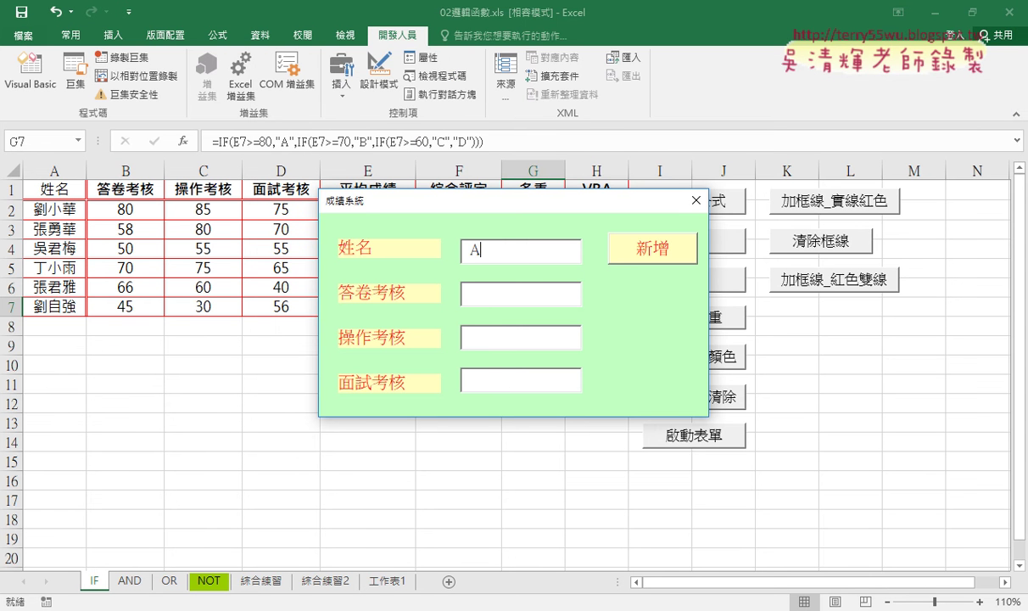
pyautogui.write('AA85')
pyautogui.press('Tab')
pyautogui.write('96')
pyautogui.write('87')
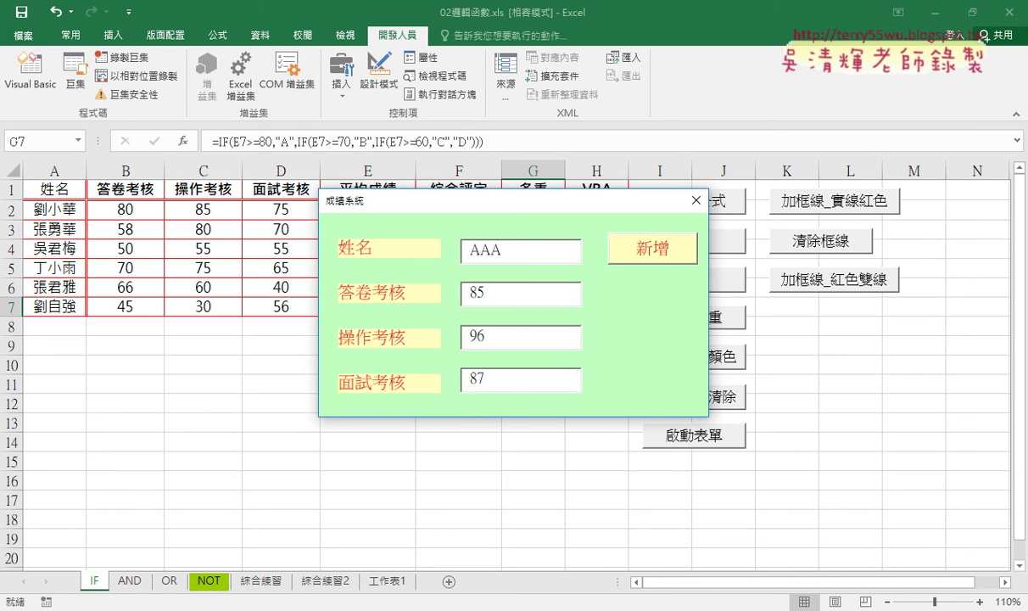
pyautogui.moveTo(519, 203)
pyautogui.mouseDown()
pyautogui.moveTo(793, 103)
pyautogui.moveTo(790, 55)
pyautogui.mouseUp()
pyautogui.click(925, 99)
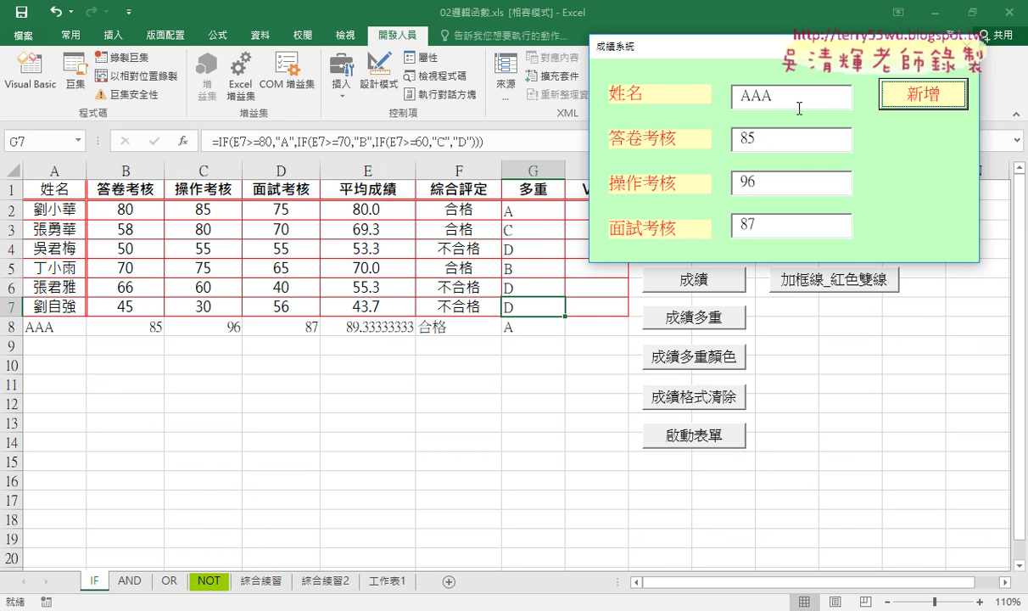
# Rename the entry to BBB and add it as another row with the same scores.
pyautogui.doubleClick(755, 99)
pyautogui.write('BBB')
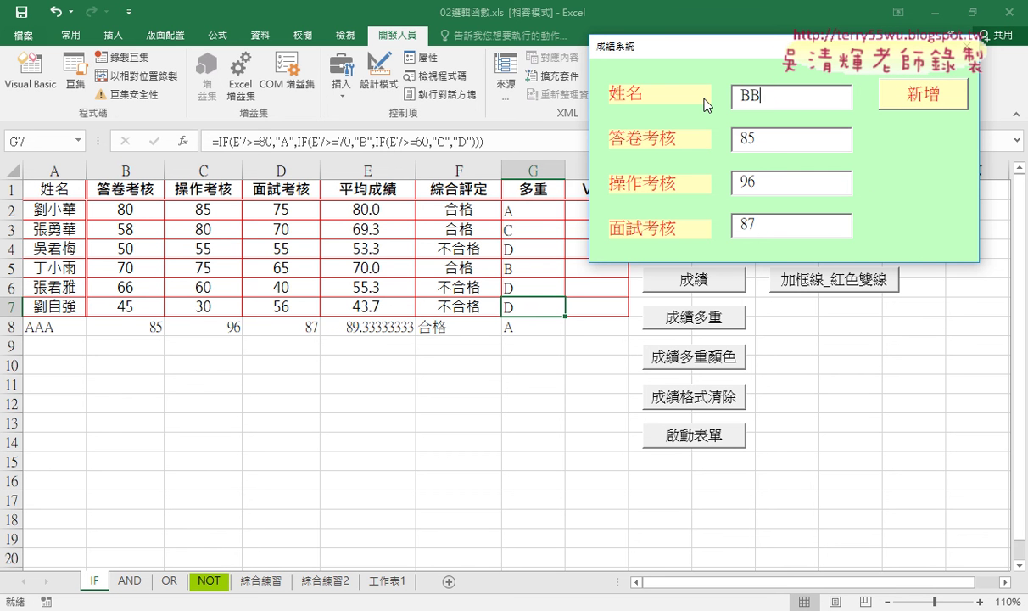
pyautogui.press('Tab')
pyautogui.click(936, 106)
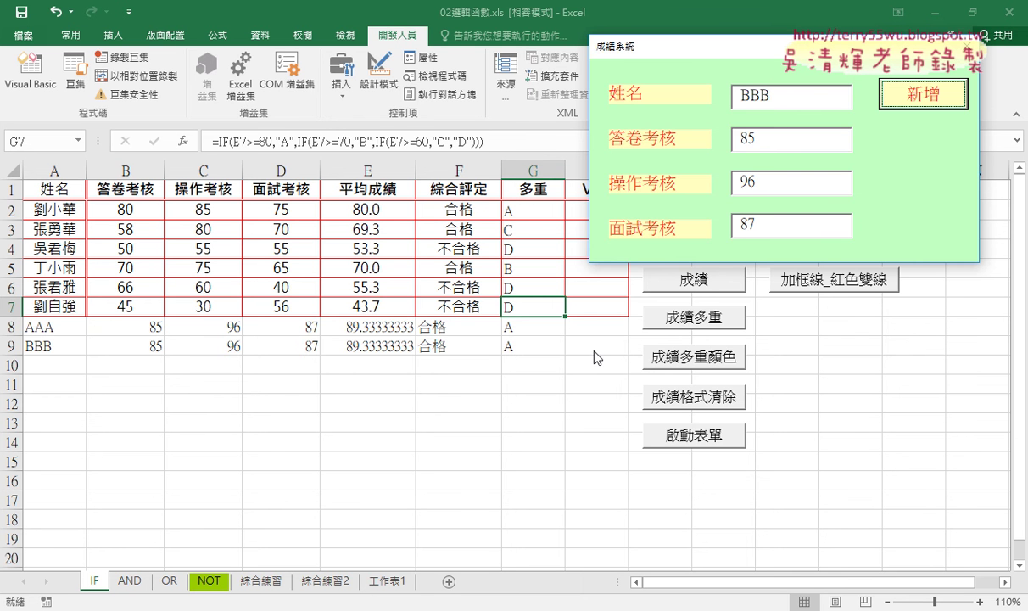
# Close the grade form and open the 新增 button's CommandButton1_Click code.
pyautogui.click(967, 45)
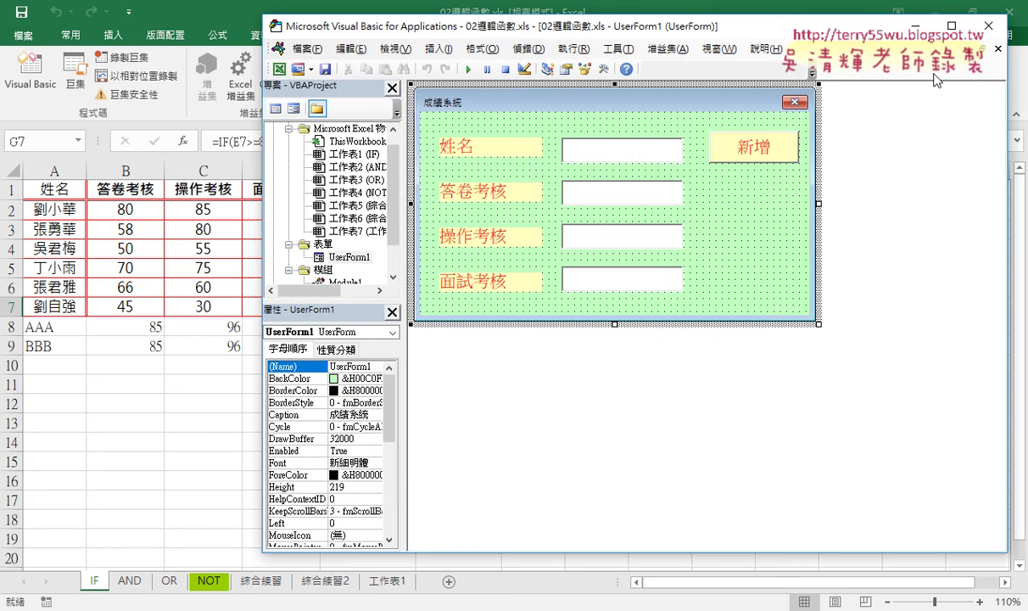
pyautogui.doubleClick(717, 148)
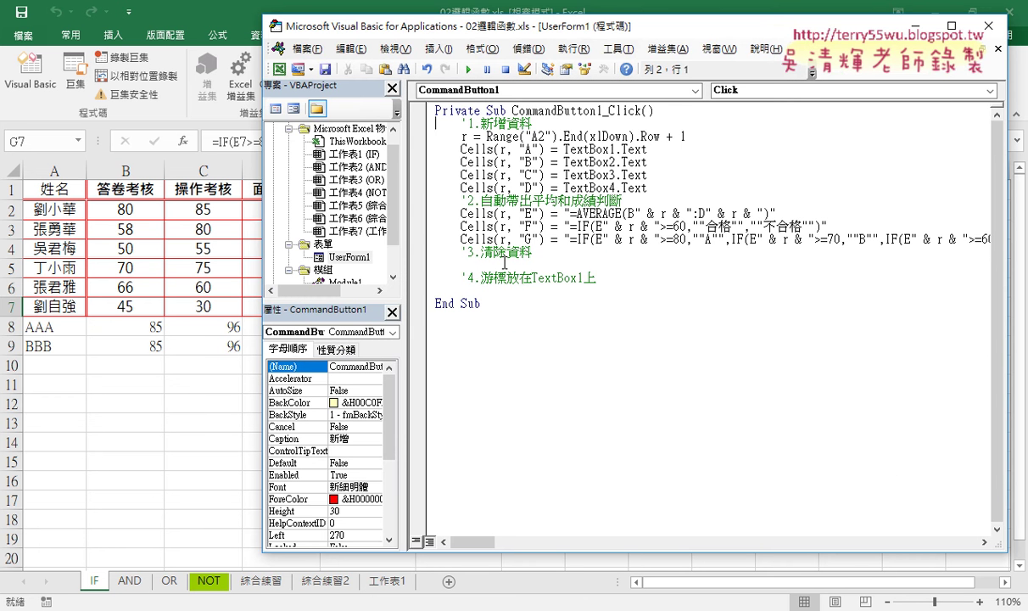
pyautogui.click(505, 264)
pyautogui.click(471, 289)
# Confirm the first input box is TextBox1, then return to the line under the clear-data comment.
pyautogui.doubleClick(352, 261)
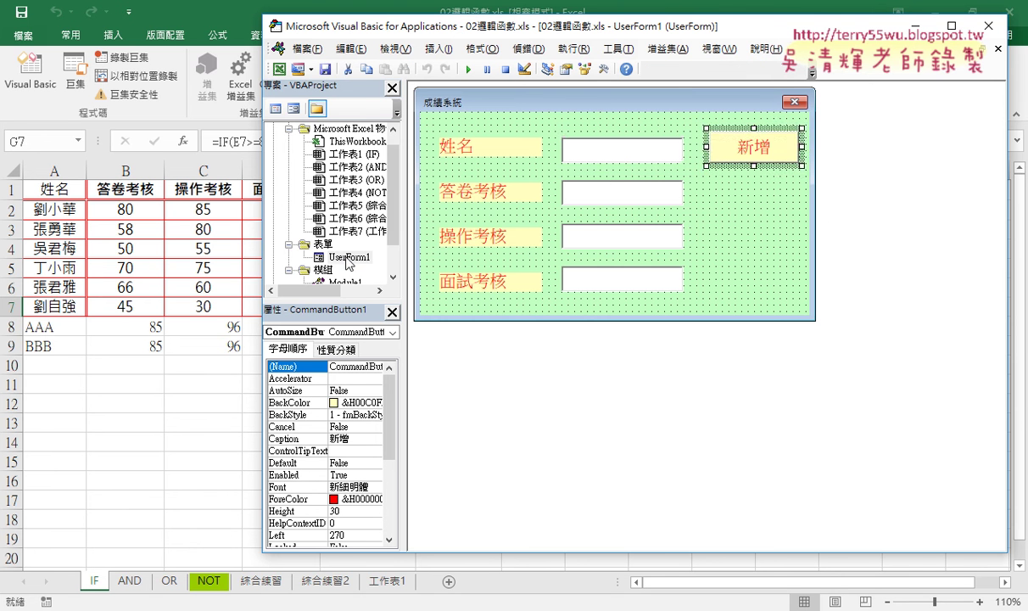
pyautogui.click(614, 158)
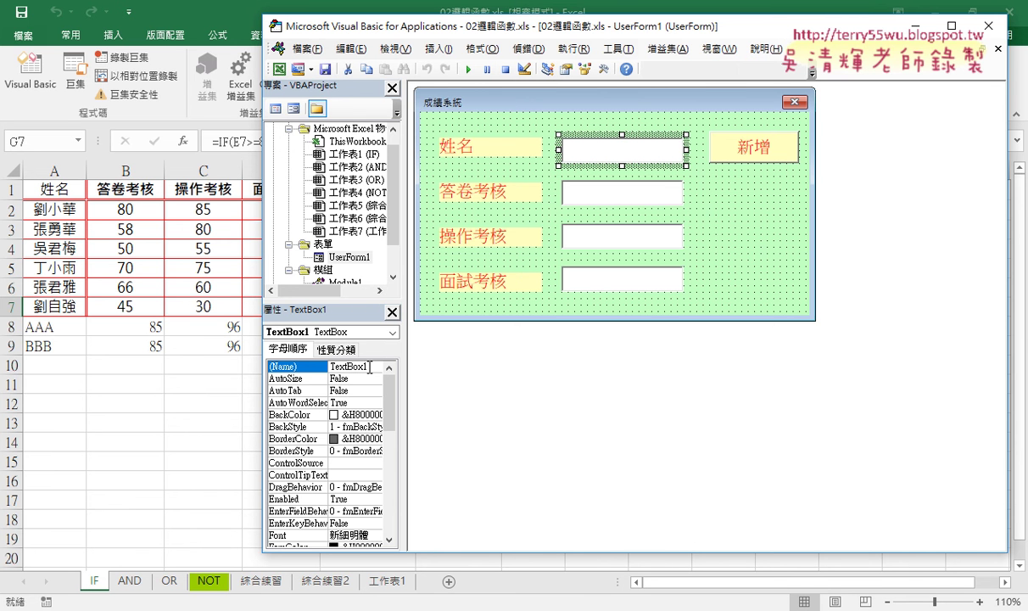
pyautogui.doubleClick(753, 147)
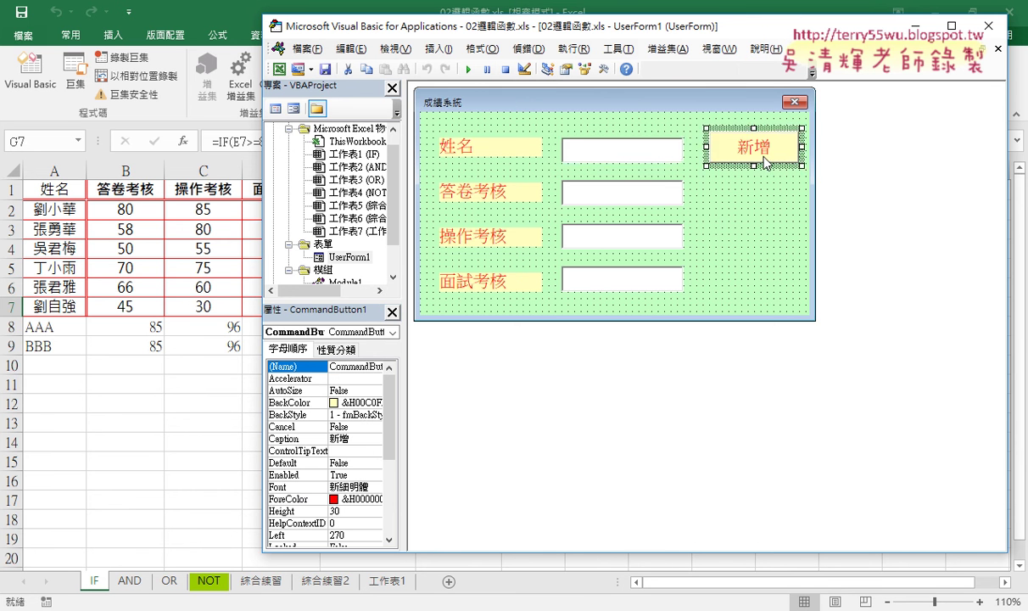
pyautogui.click(549, 267)
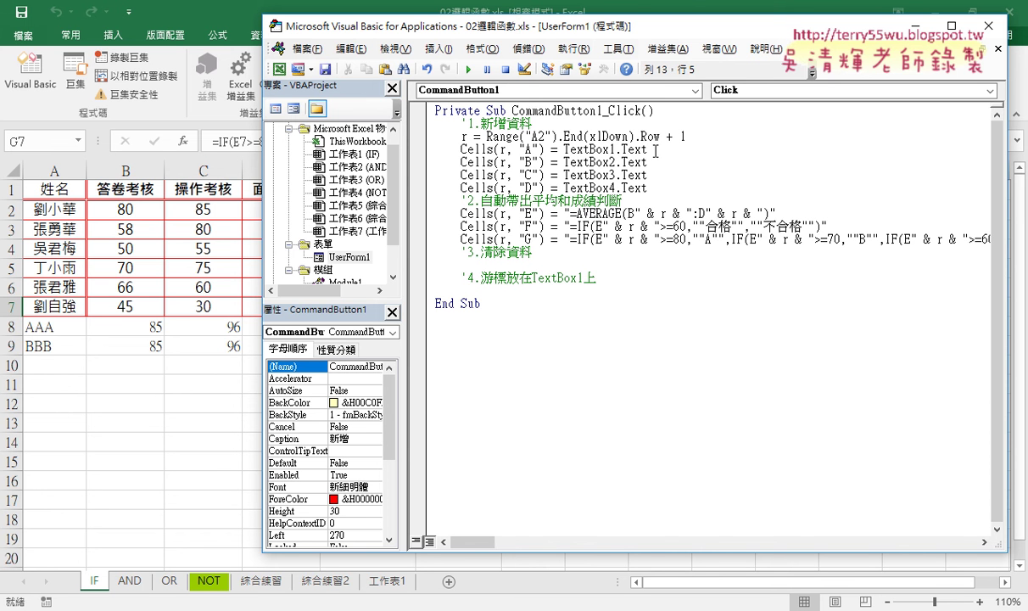
# Write TextBox1.Text = "" under '3.清除資料 and duplicate it into four lines.
pyautogui.moveTo(648, 150)
pyautogui.mouseDown()
pyautogui.moveTo(568, 150)
pyautogui.moveTo(488, 268)
pyautogui.mouseUp()
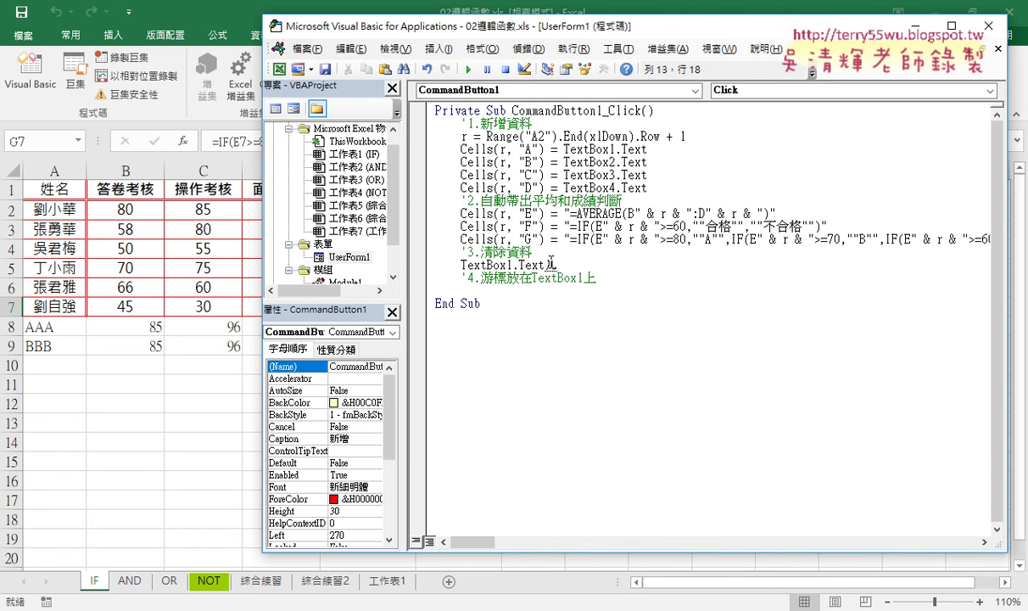
pyautogui.write('=')
pyautogui.write('""')
pyautogui.hotkey('shift', 'Home')
pyautogui.hotkey('ctrl', 'c')
pyautogui.press('End')
pyautogui.press('Return')
pyautogui.hotkey('ctrl', 'v')
pyautogui.press('Return')
pyautogui.hotkey('ctrl', 'v')
pyautogui.press('Return')
pyautogui.hotkey('ctrl', 'v')
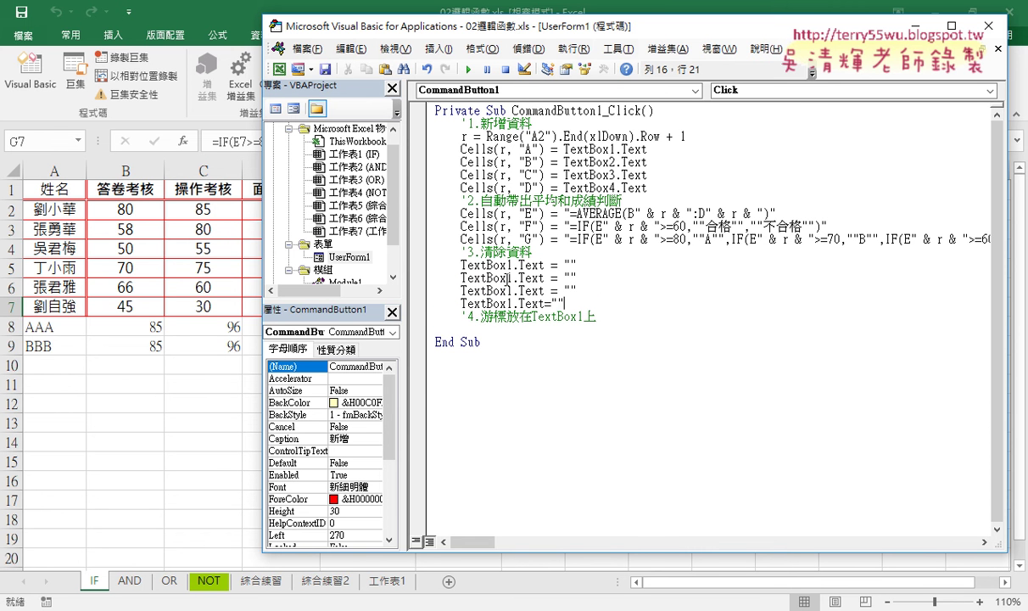
# Renumber the copied clearing lines to TextBox2, TextBox3 and TextBox4.
pyautogui.moveTo(504, 278); pyautogui.dragTo(512, 278)
pyautogui.write('2')
pyautogui.moveTo(511, 290); pyautogui.dragTo(506, 303)
pyautogui.write('3')
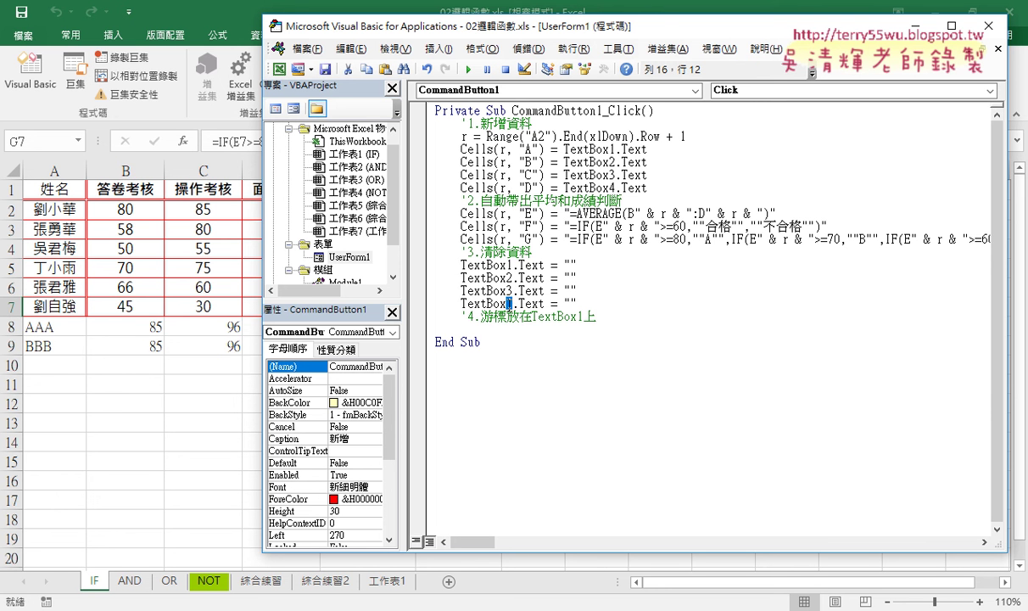
pyautogui.write('4')
# Copy the name TextBox1 onto the blank line under the refocus comment.
pyautogui.click(525, 331)
pyautogui.click(513, 265)
pyautogui.moveTo(513, 265); pyautogui.dragTo(460, 266)
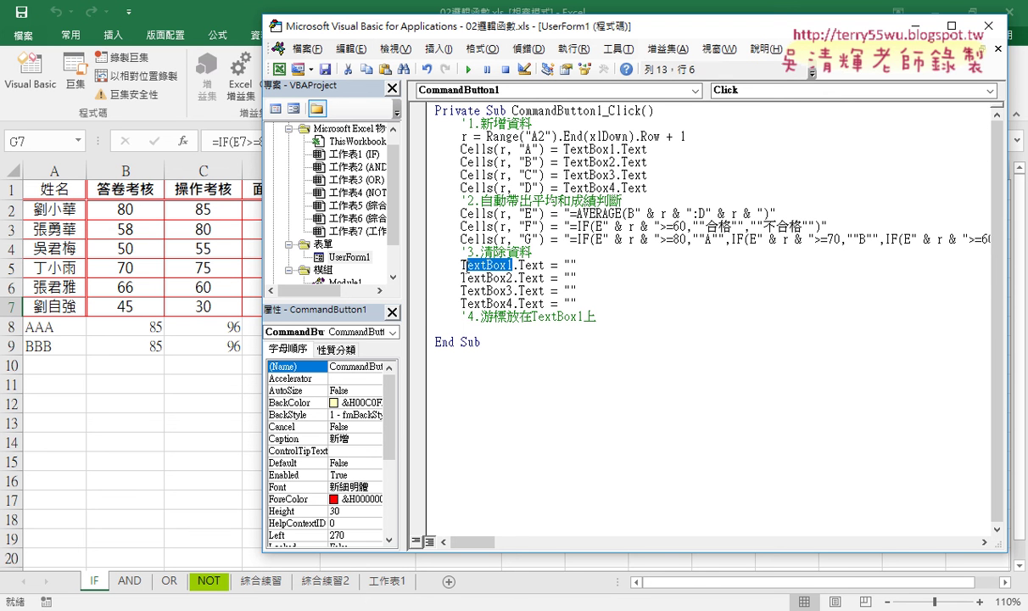
pyautogui.hotkey('ctrl', 'c')
pyautogui.click(465, 330)
pyautogui.hotkey('ctrl', 'v')
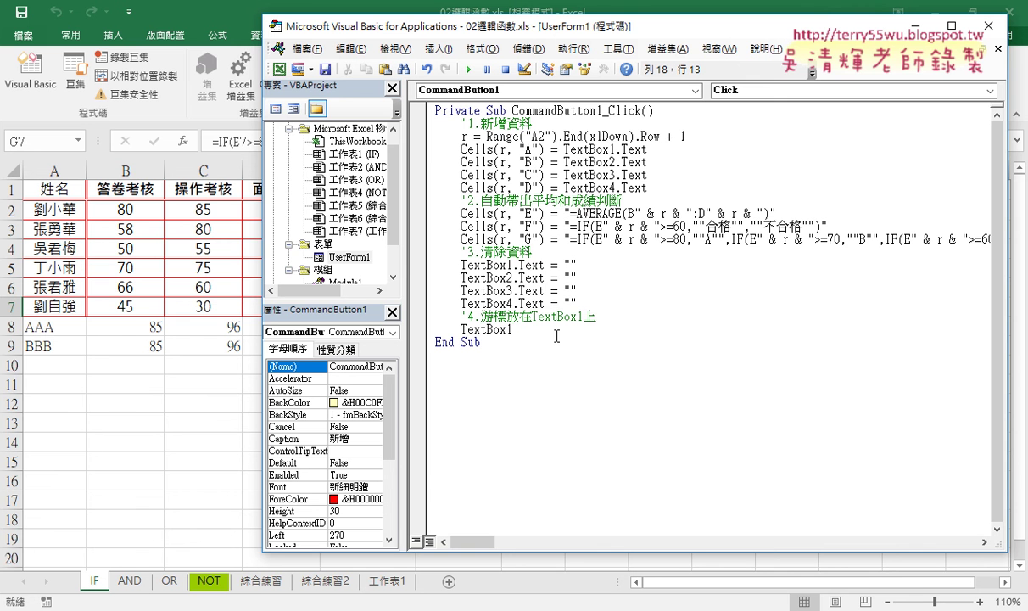
# Complete the refocus line as TextBox1.SetFocus by choosing SetFocus from the member list.
pyautogui.write('.')
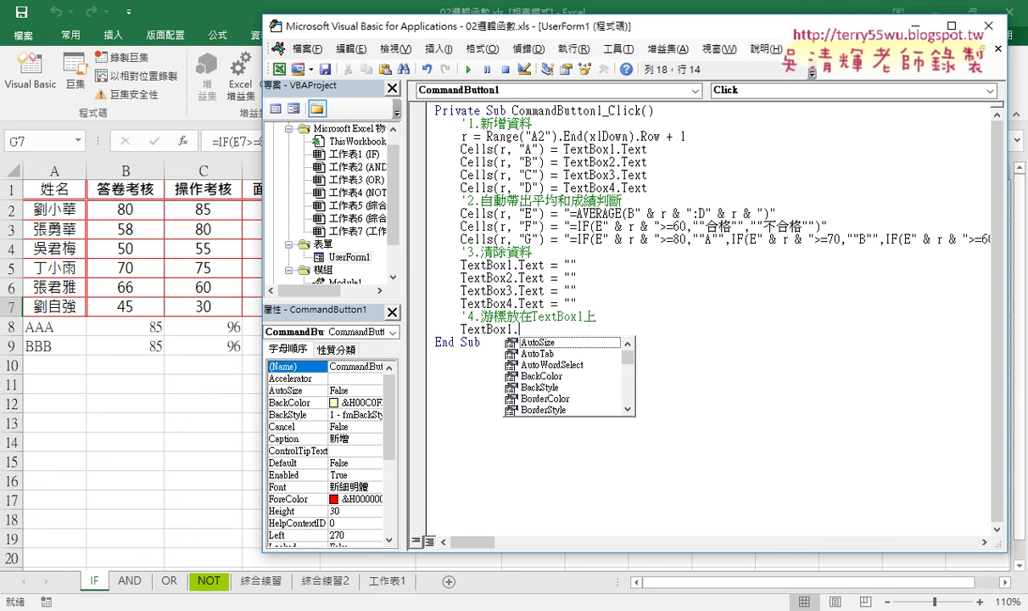
pyautogui.click(628, 409)
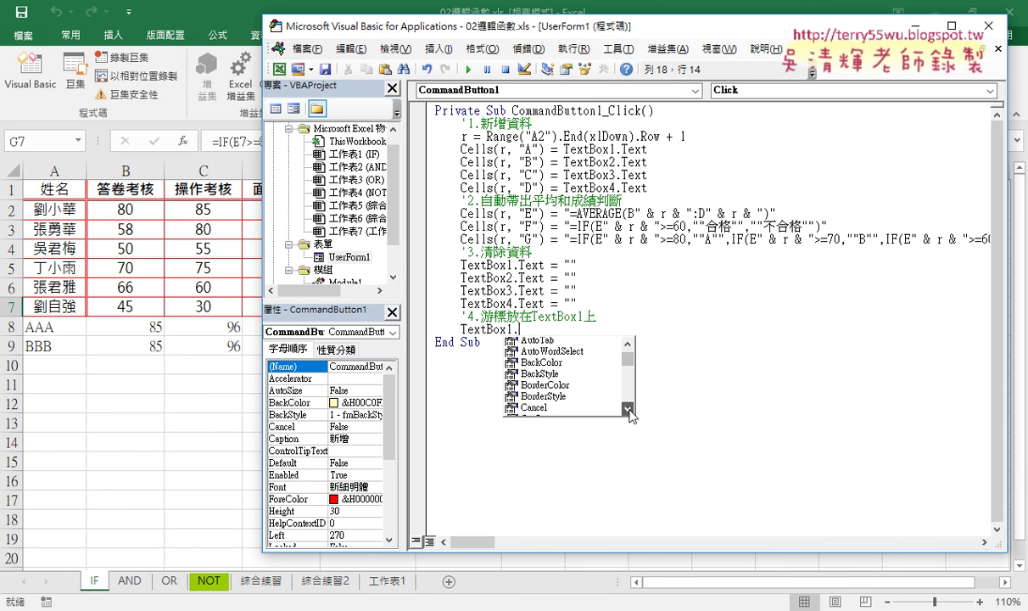
pyautogui.click(628, 409)
pyautogui.click(628, 409)
pyautogui.click(628, 409)
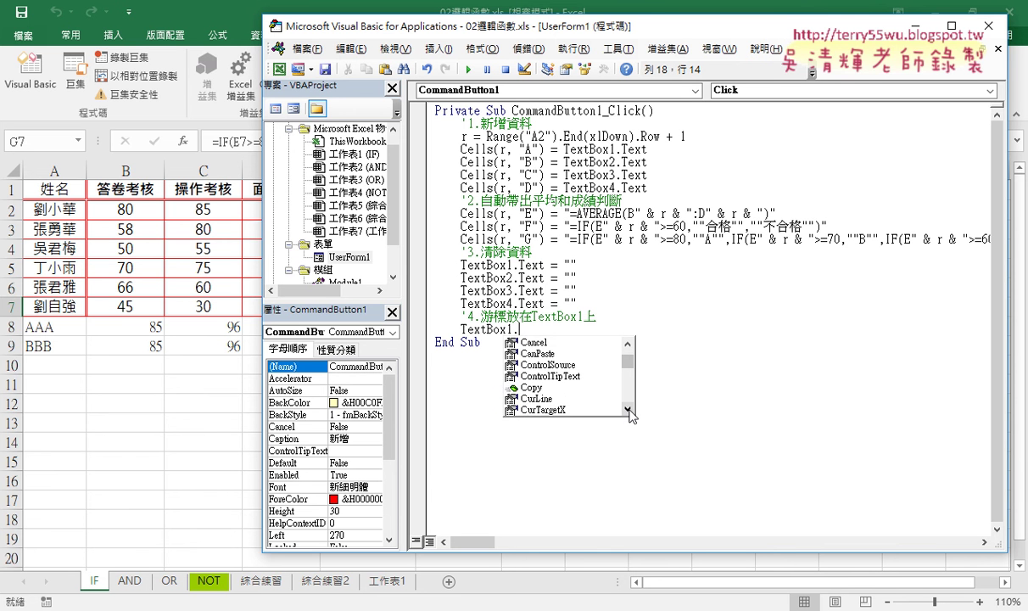
pyautogui.click(628, 411)
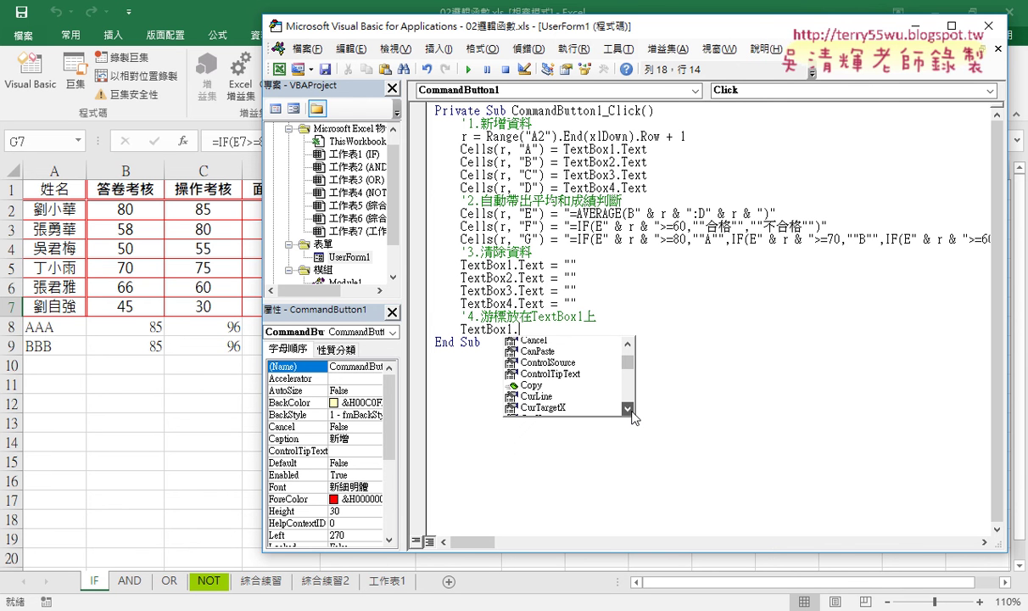
pyautogui.click(628, 410)
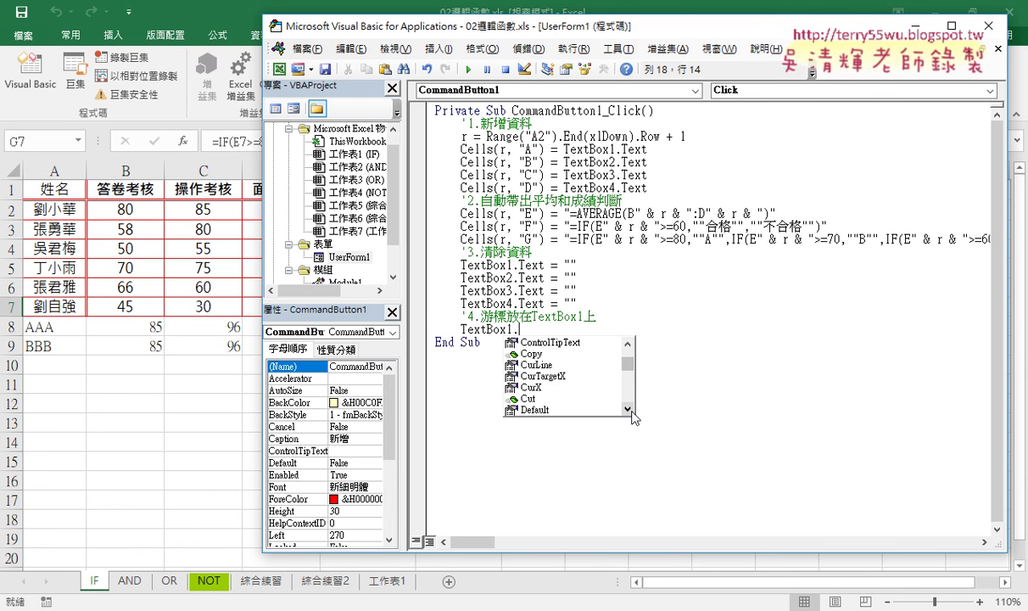
pyautogui.click(628, 410)
pyautogui.click(629, 409)
pyautogui.click(629, 409)
pyautogui.click(629, 410)
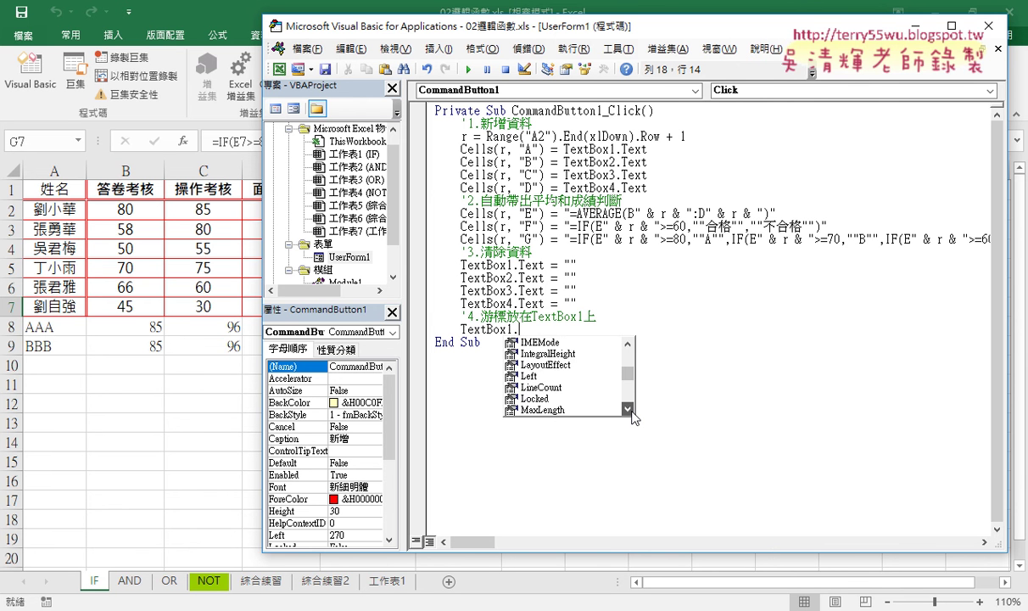
pyautogui.click(629, 411)
pyautogui.click(629, 410)
pyautogui.click(629, 411)
pyautogui.click(628, 411)
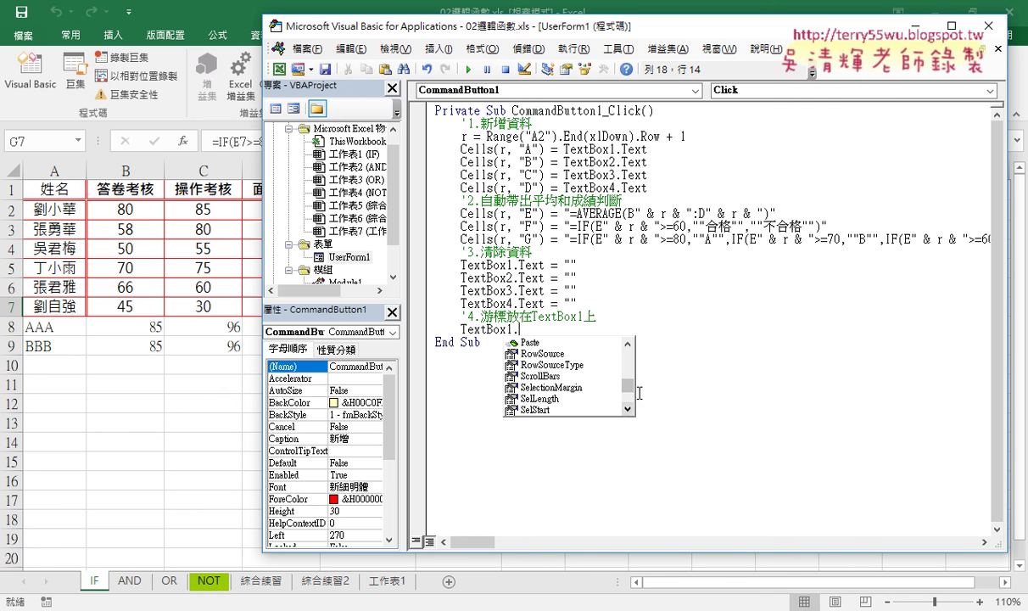
pyautogui.scroll(-4, 594, 373)
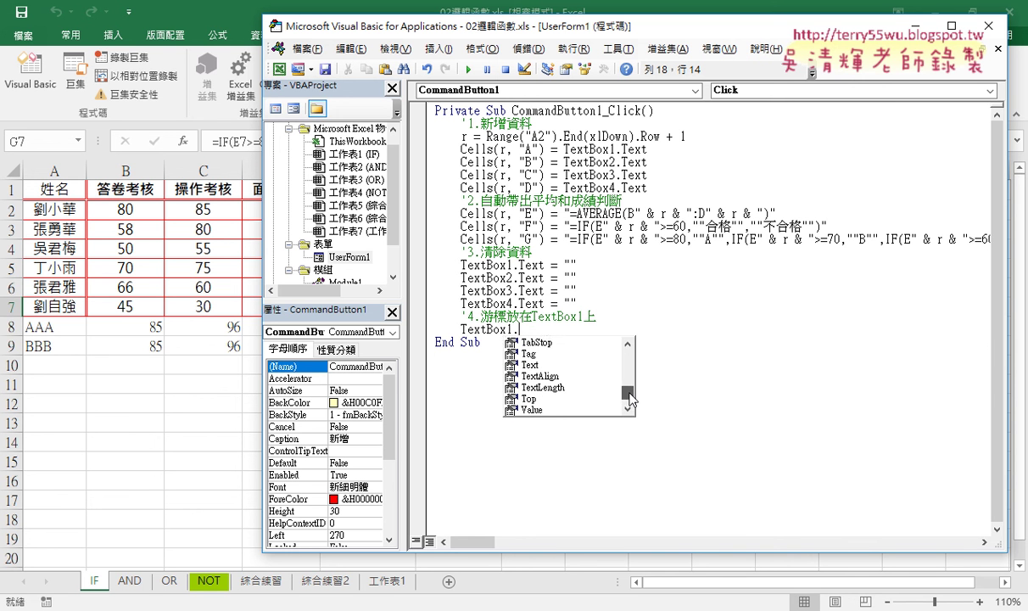
pyautogui.click(629, 346)
pyautogui.click(628, 346)
pyautogui.click(629, 346)
pyautogui.click(629, 346)
pyautogui.click(628, 346)
pyautogui.click(629, 346)
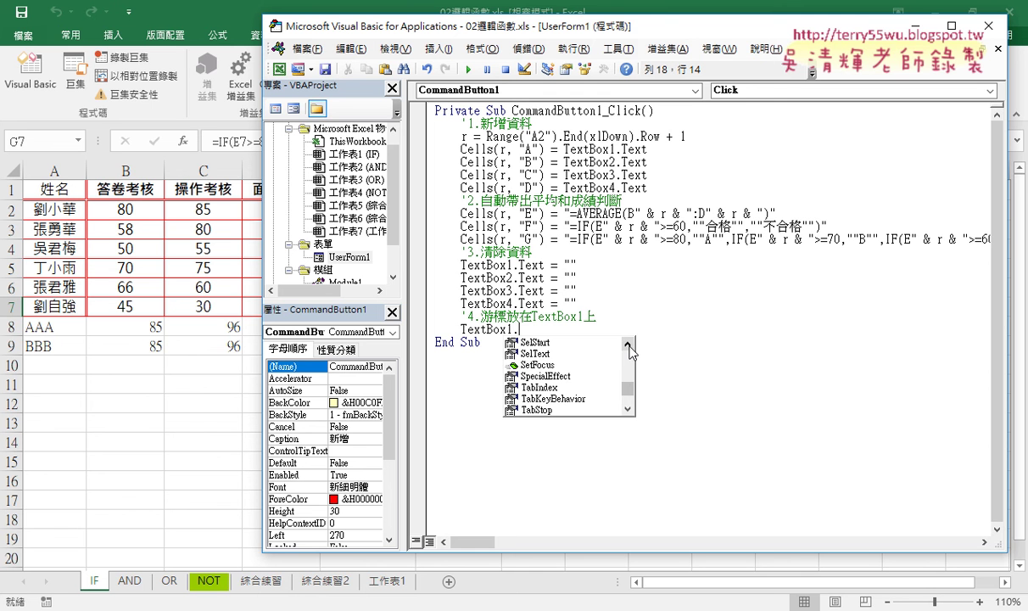
pyautogui.click(546, 367)
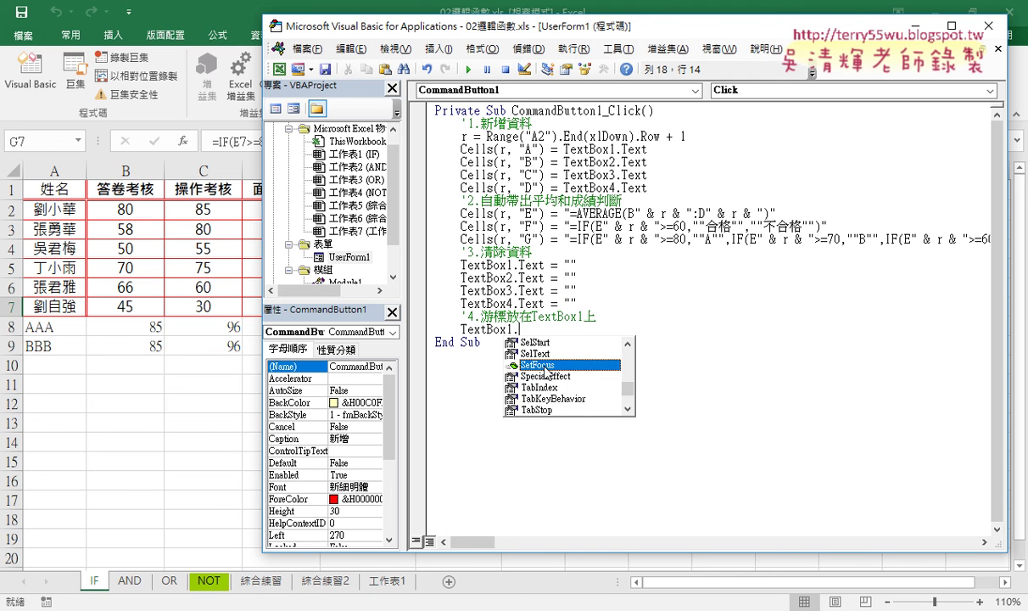
pyautogui.doubleClick(545, 366)
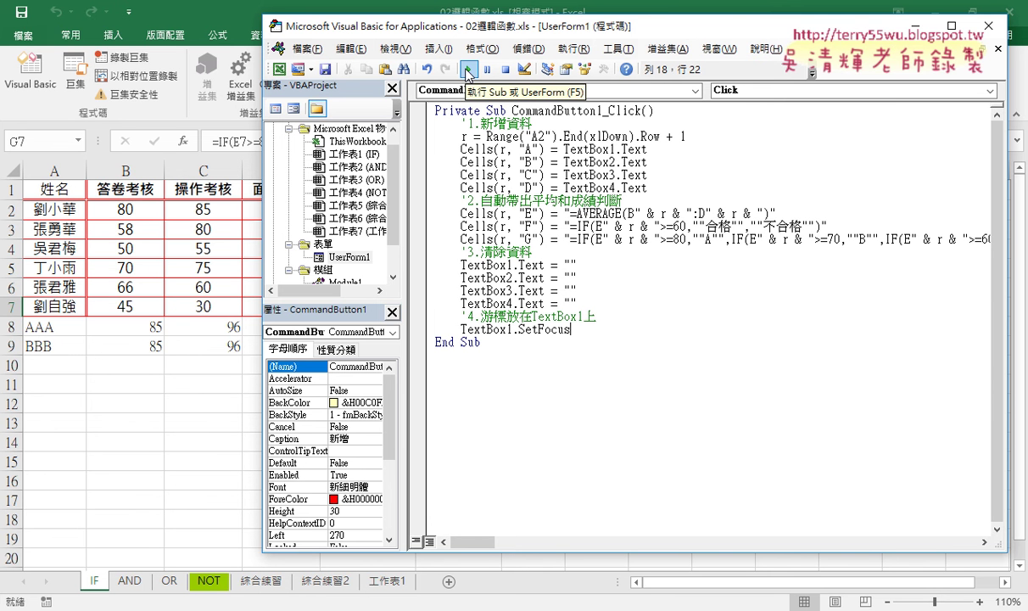
# Run the grade form and add student CCC with scores 95, 87 and 84.
pyautogui.click(468, 73)
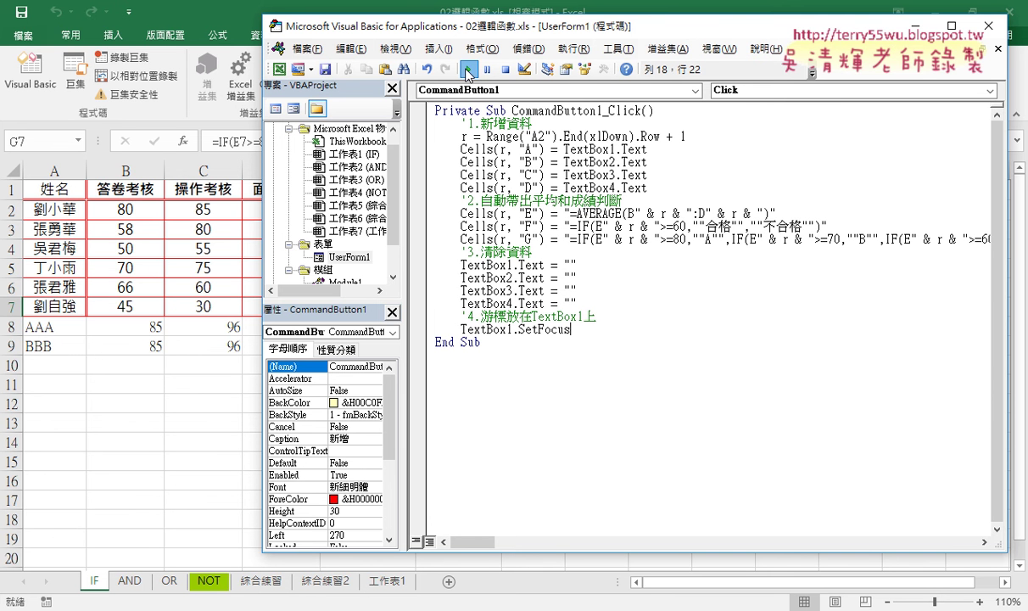
pyautogui.moveTo(510, 210); pyautogui.dragTo(730, 79)
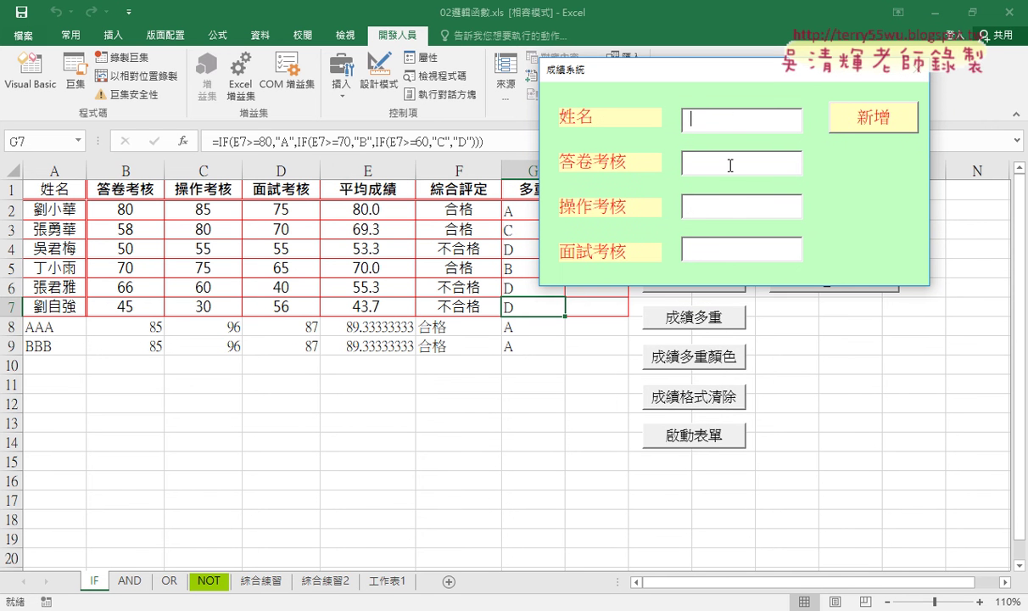
pyautogui.write('CCC')
pyautogui.press('Tab')
pyautogui.write('95')
pyautogui.press('Tab')
pyautogui.write('8')
pyautogui.write('7')
pyautogui.press('Tab')
pyautogui.write('84')
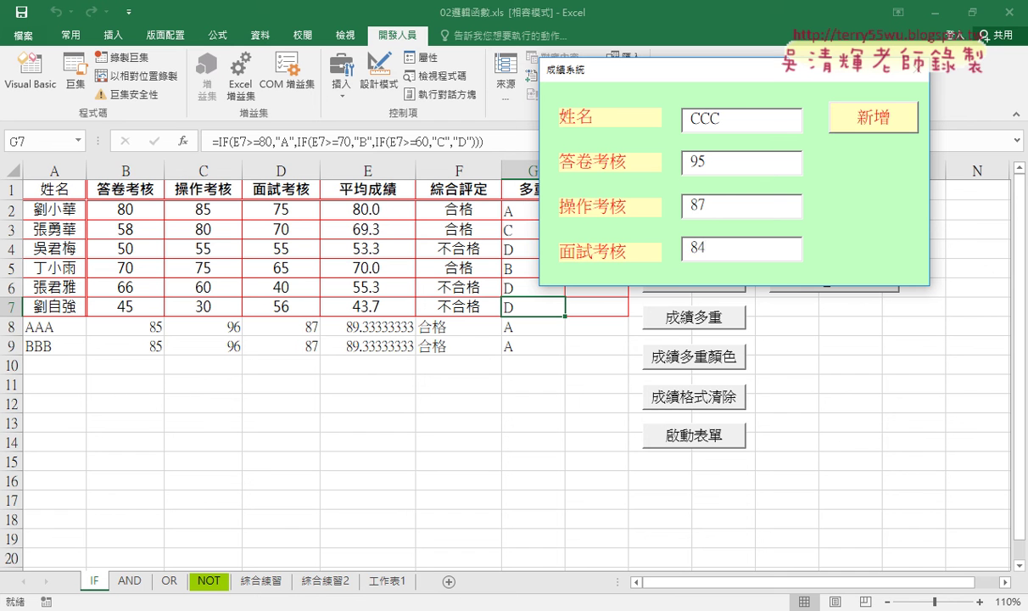
pyautogui.click(866, 128)
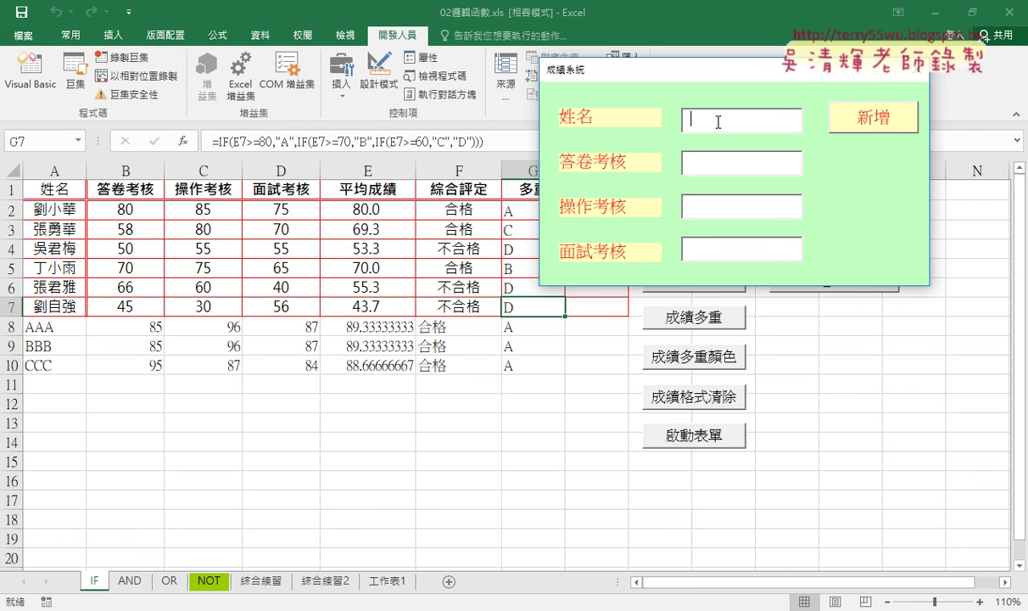
# Try entering student DDD with invalid scores such as 一百 and 120.
pyautogui.write('DDD')
pyautogui.press('Tab')
pyautogui.write('u')
pyautogui.write('19')
pyautogui.write('3')
pyautogui.press('Return')
pyautogui.click(723, 212)
pyautogui.write('120')
pyautogui.click(720, 246)
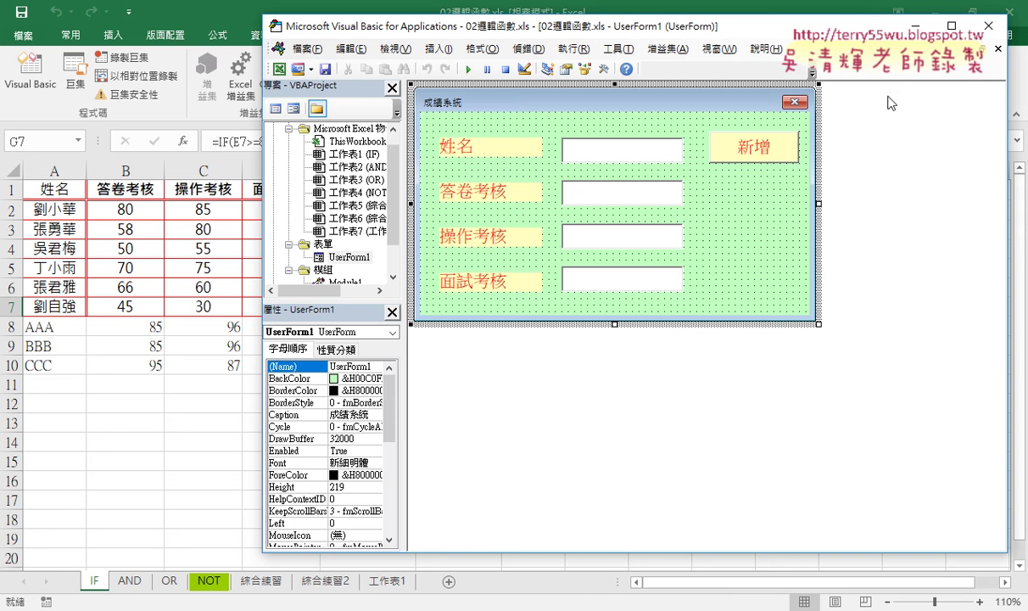
# Close the running form and scroll through the reference code document.
pyautogui.click(861, 68)
pyautogui.hotkey('alt', 'Tab')
pyautogui.scroll(-1, 332, 398)
pyautogui.scroll(-1, 333, 399)
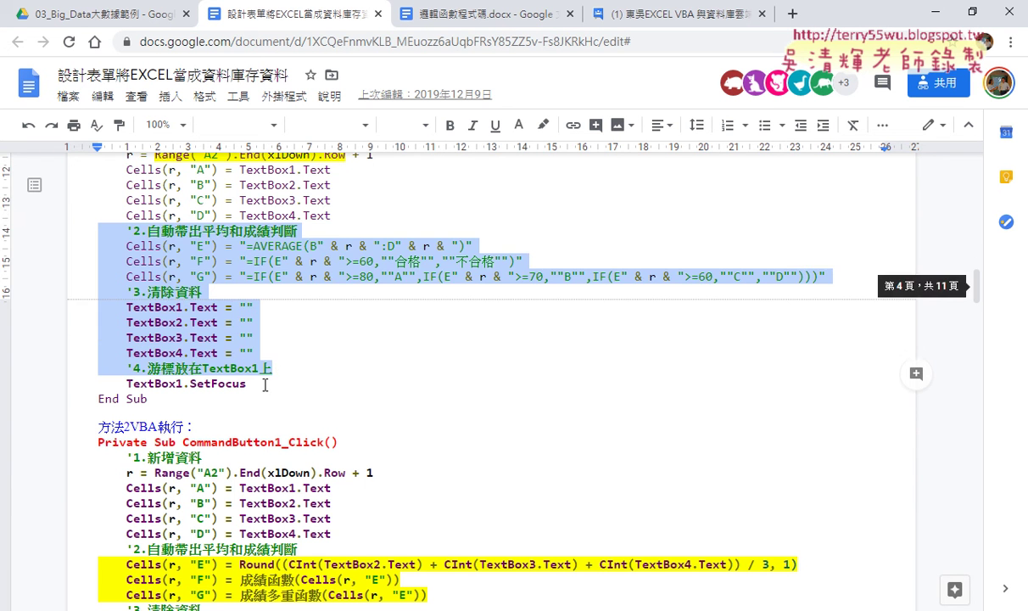
pyautogui.click(250, 380)
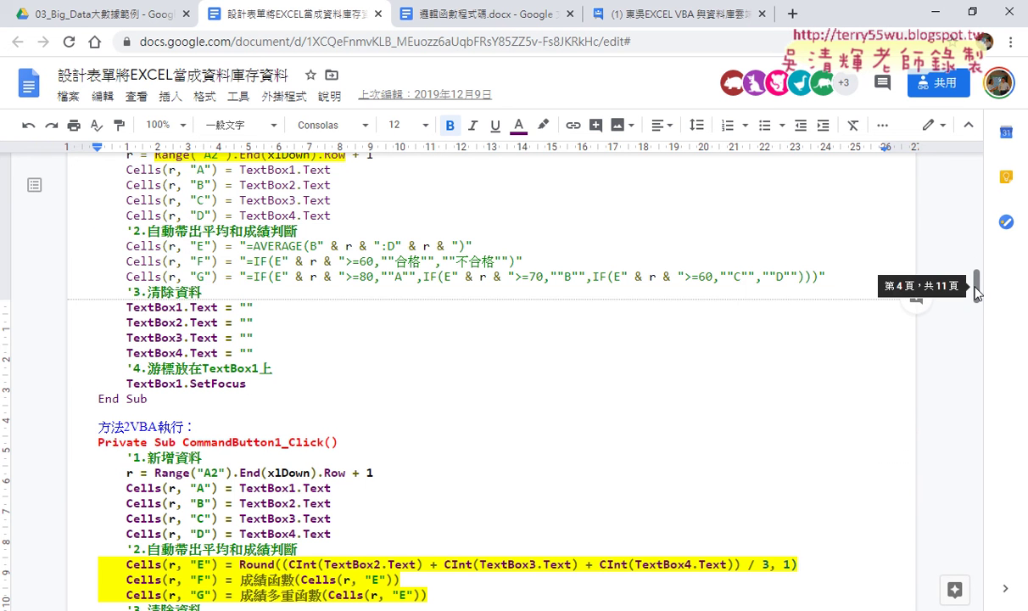
pyautogui.moveTo(247, 383); pyautogui.dragTo(77, 231)
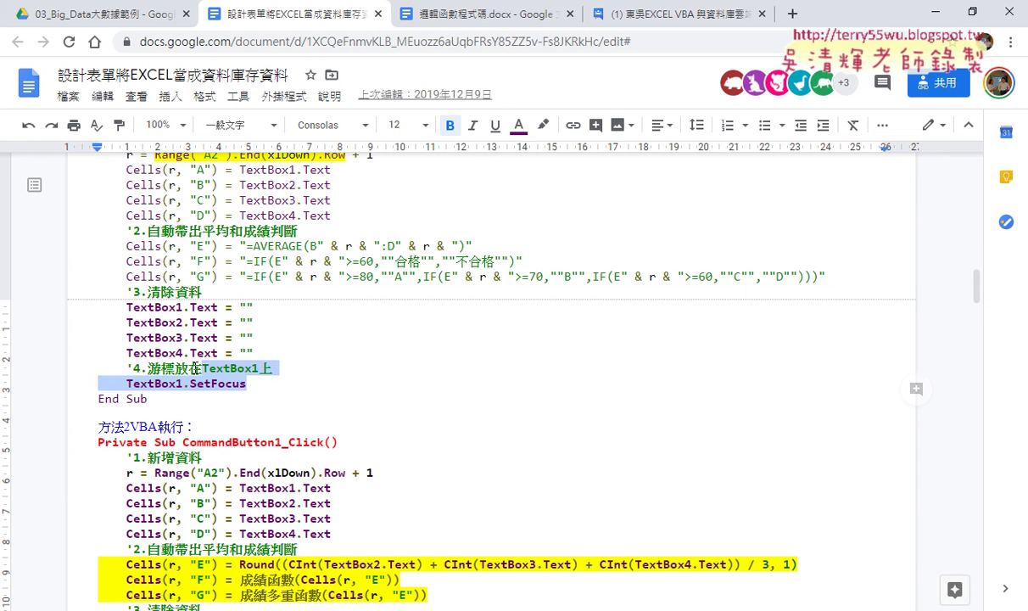